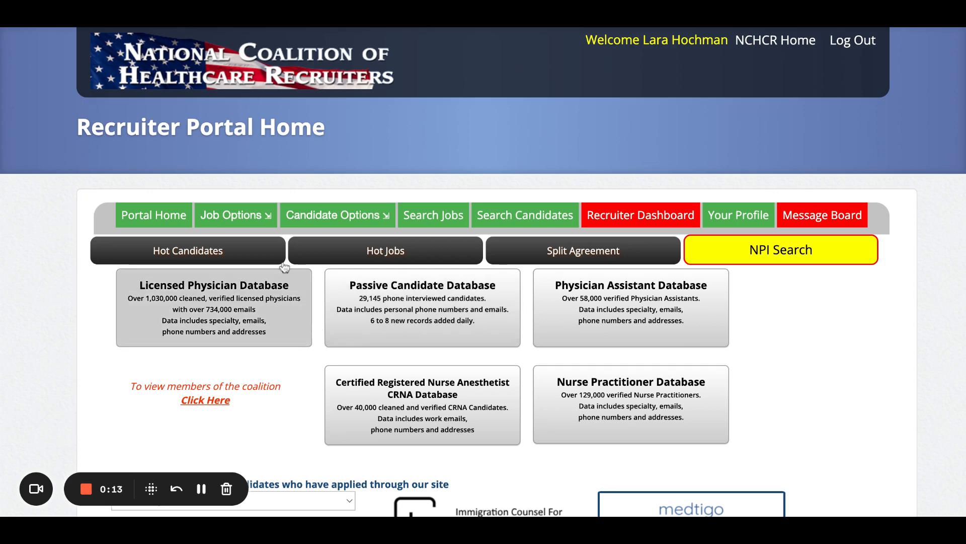
Start a new job posting and set its specialty to Physician with the sub-specialty Pediatrics.
mouse_move(254, 222)
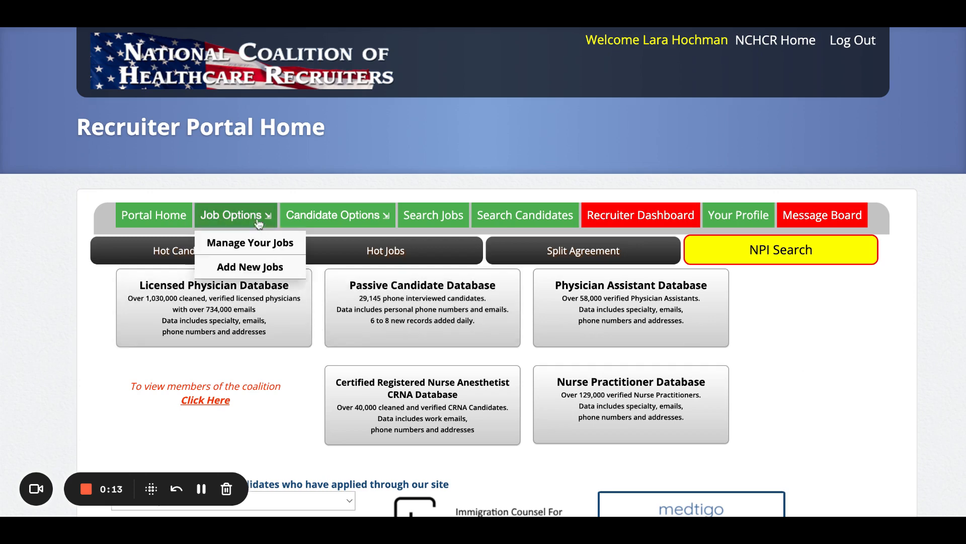
click(254, 268)
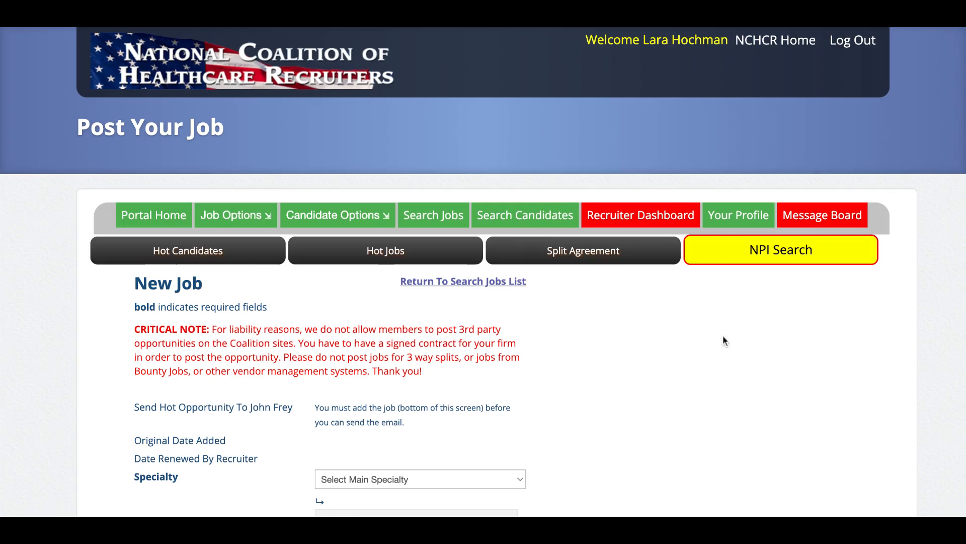
scroll(723, 338, down, 1)
scroll(724, 341, down, 2)
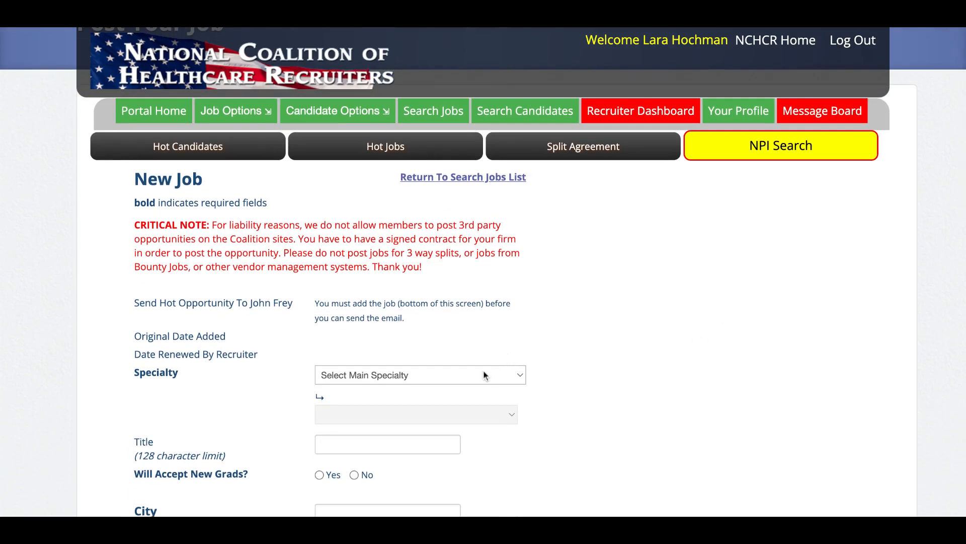
click(521, 382)
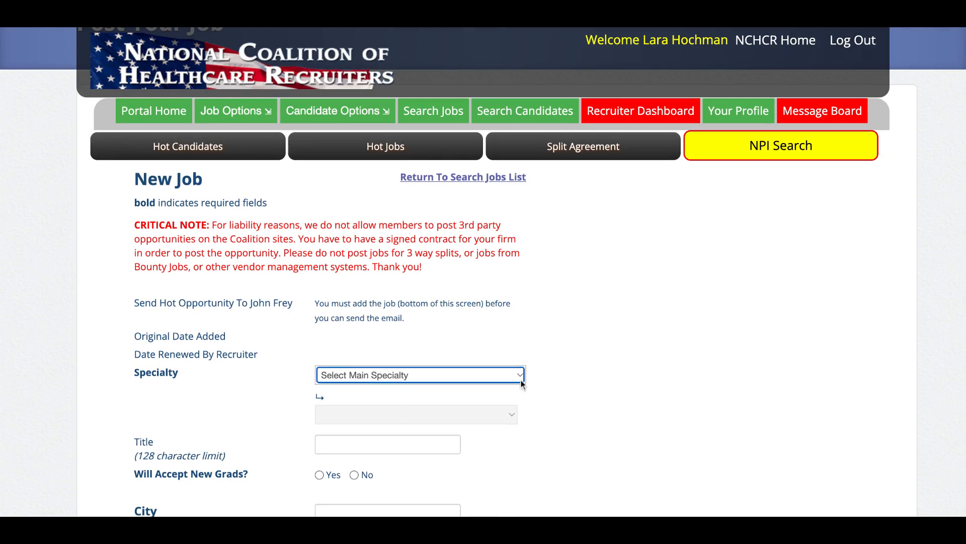
scroll(522, 383, down, 3)
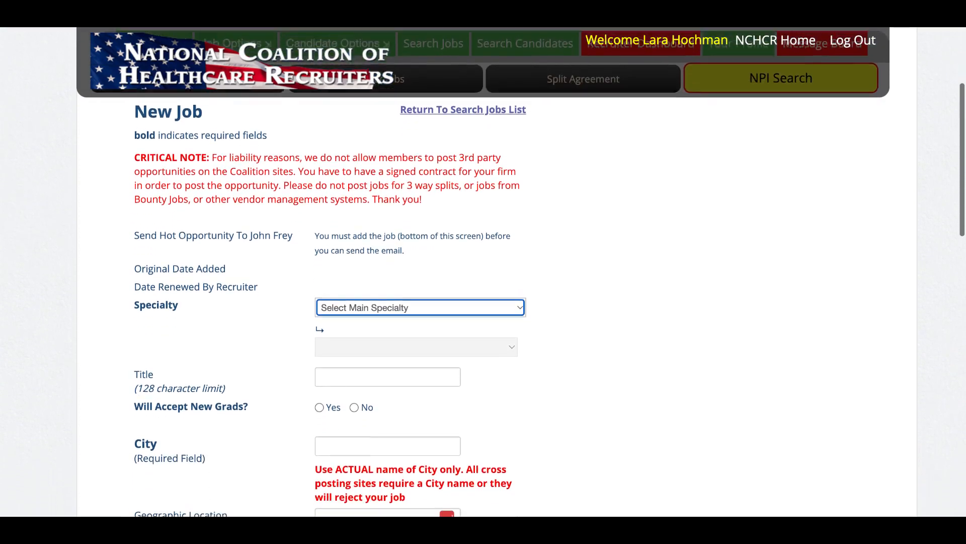
scroll(444, 145, down, 1)
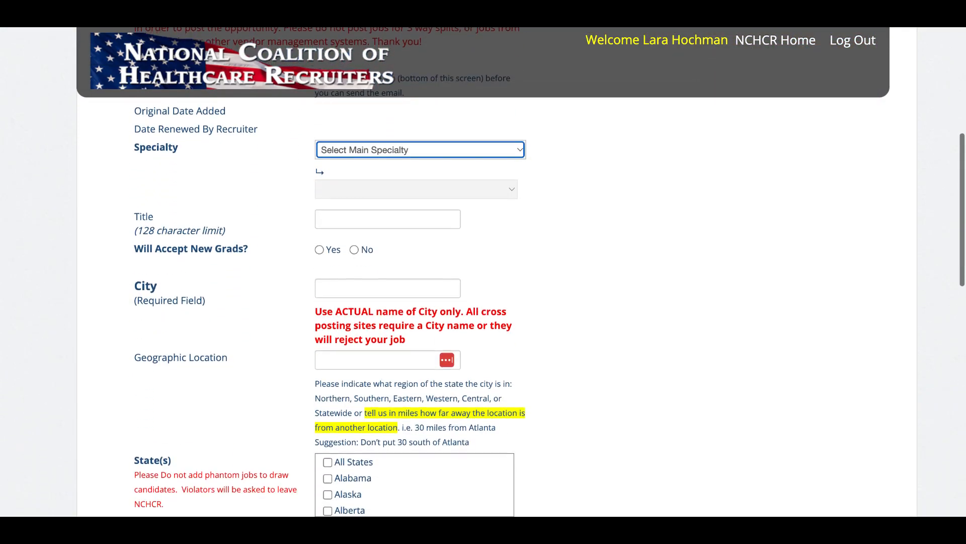
click(445, 147)
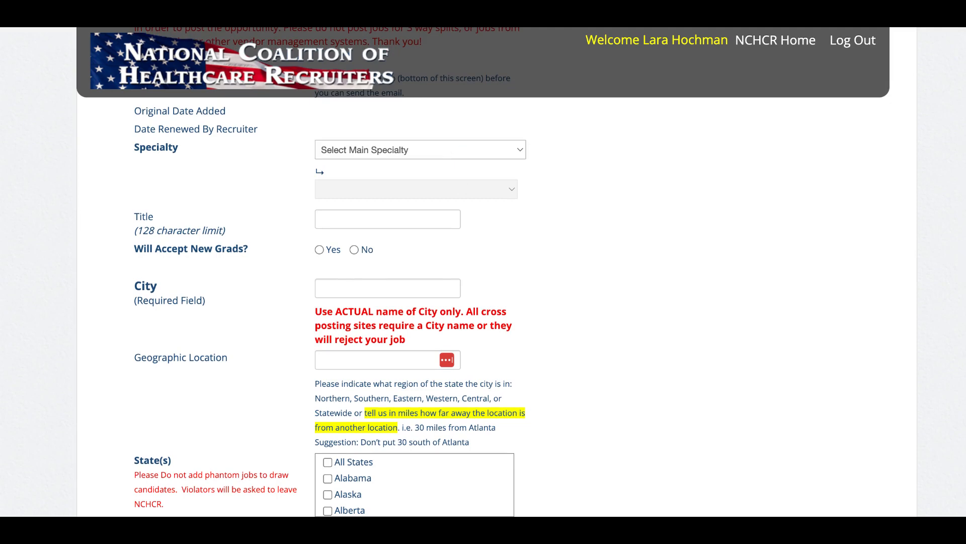
click(415, 454)
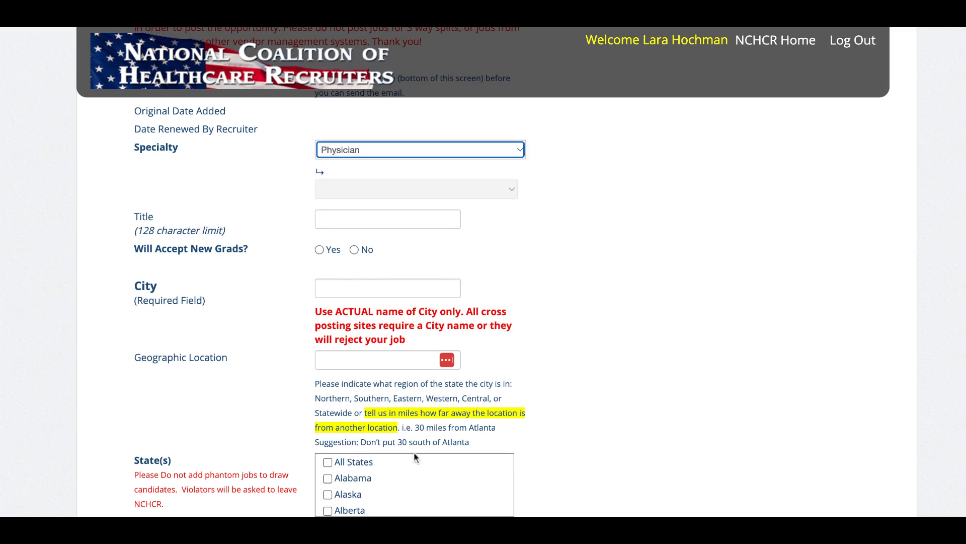
scroll(653, 348, down, 1)
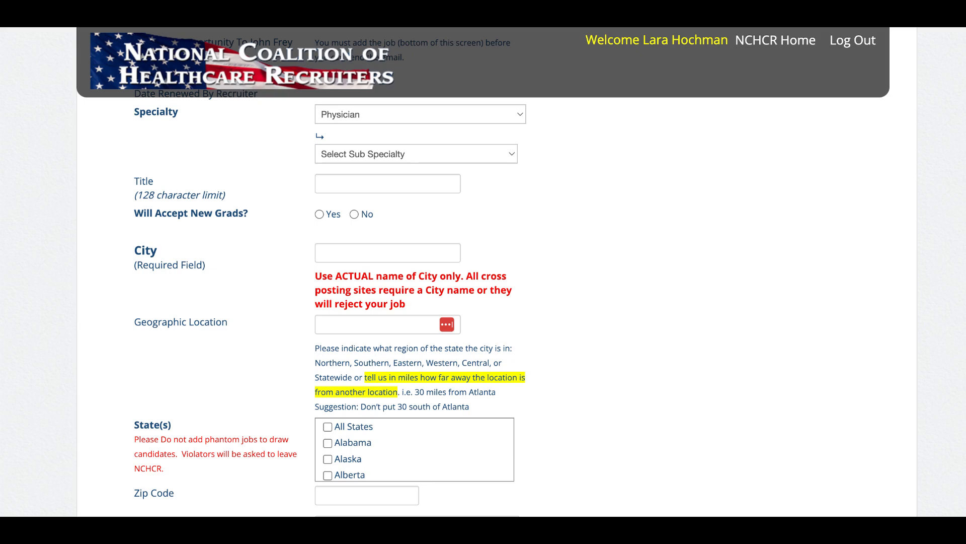
click(374, 258)
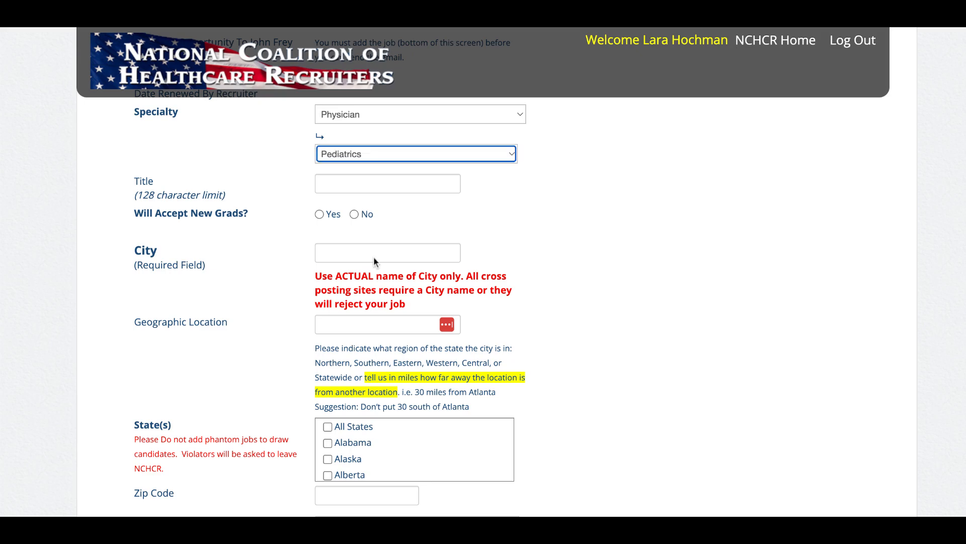
Enter "Pedatrician in the Minneapolis area" as the job title.
click(405, 184)
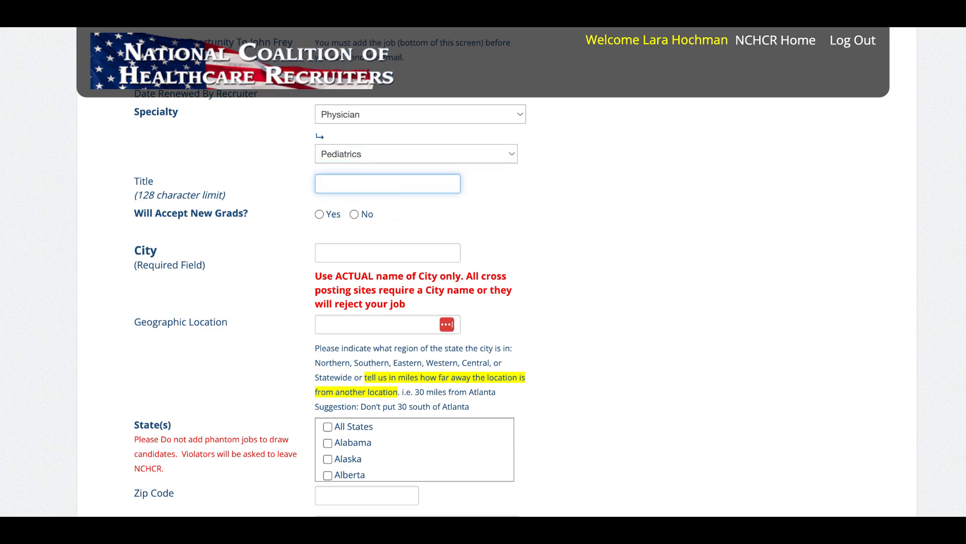
key(super+Tab)
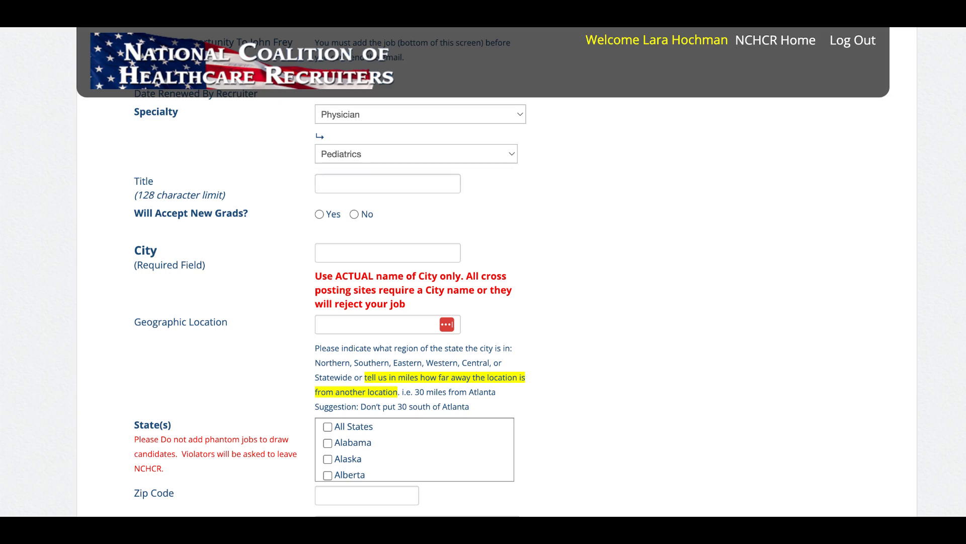
click(407, 188)
text(Ped)
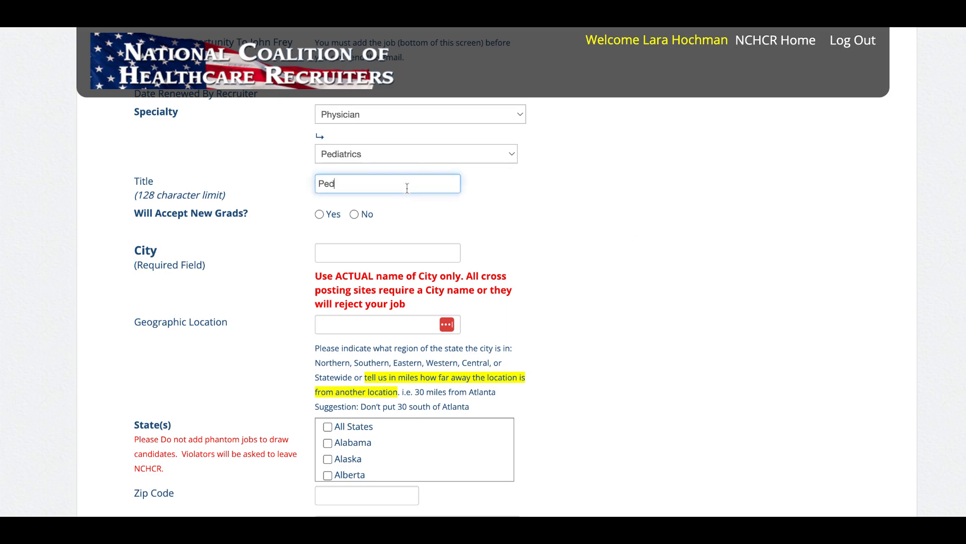
text(atricin)
key(BackSpace)
text(an in the Minneapolis )
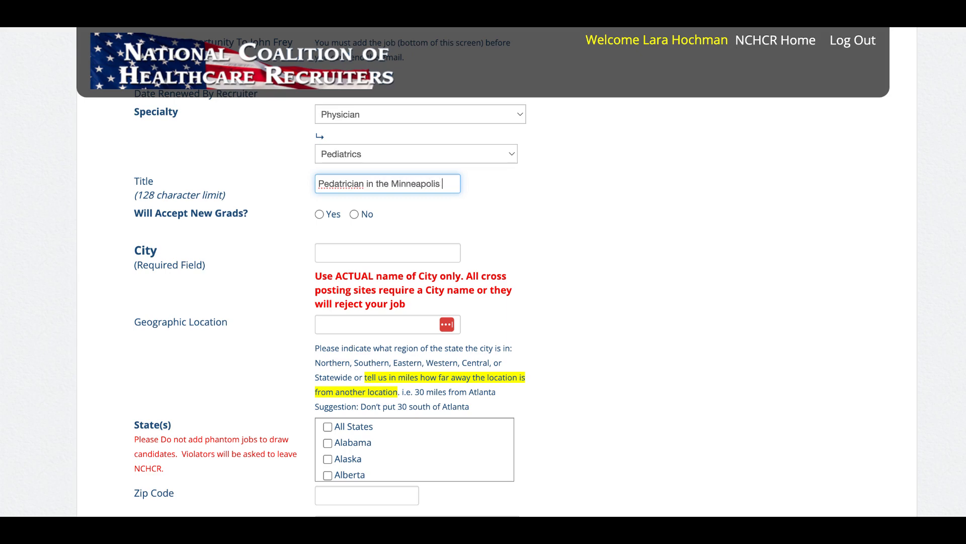
text(area with)
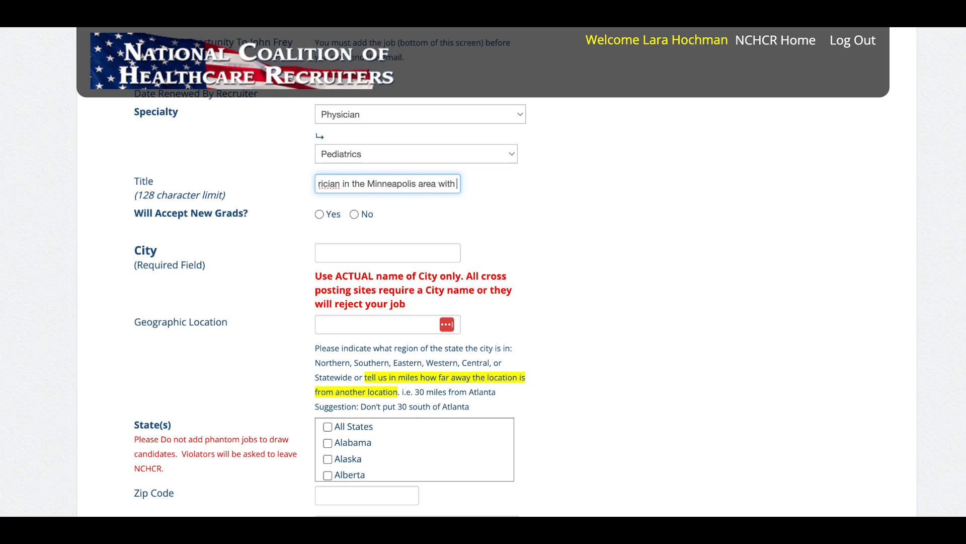
key(BackSpace)
key(BackSpace)
key(BackSpace)
key(BackSpace)
key(BackSpace)
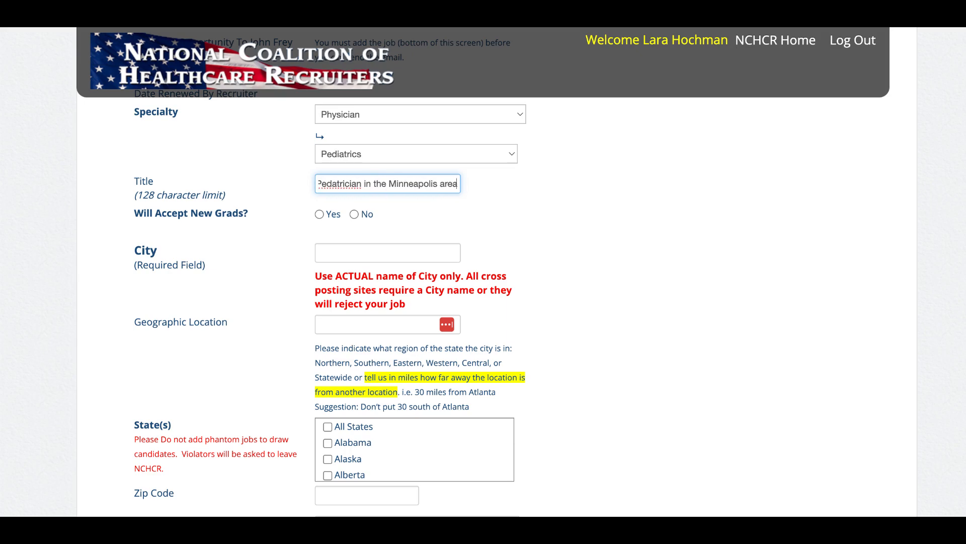
Reword the start of the job title to "Pediatrics Private Practice" and set the posting to accept new grads.
click(361, 184)
key(BackSpace)
key(BackSpace)
key(BackSpace)
text(s)
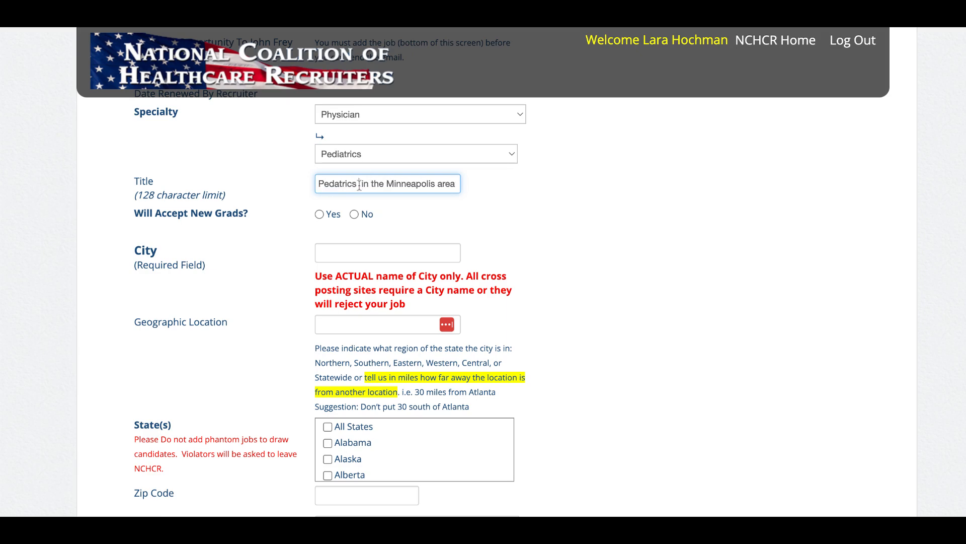
text( Private)
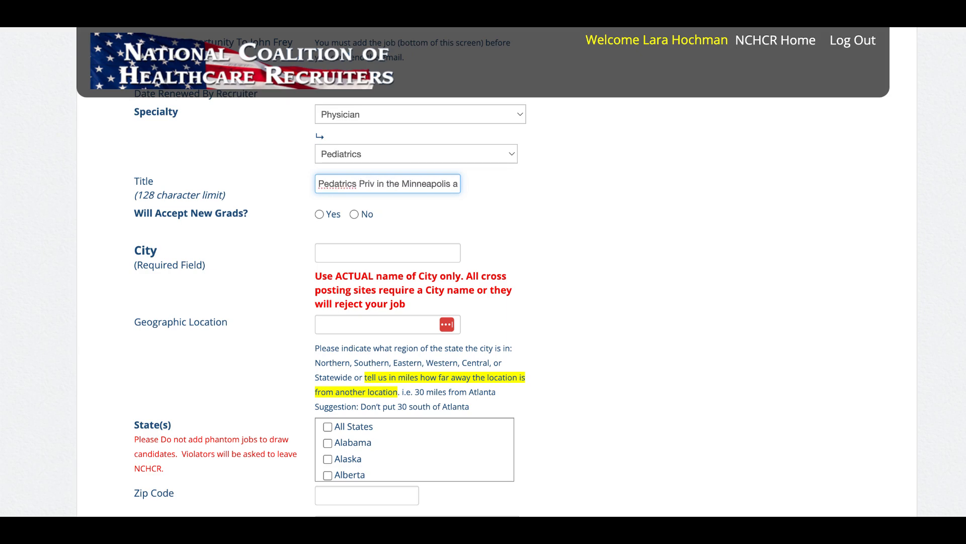
text( Practice)
click(320, 214)
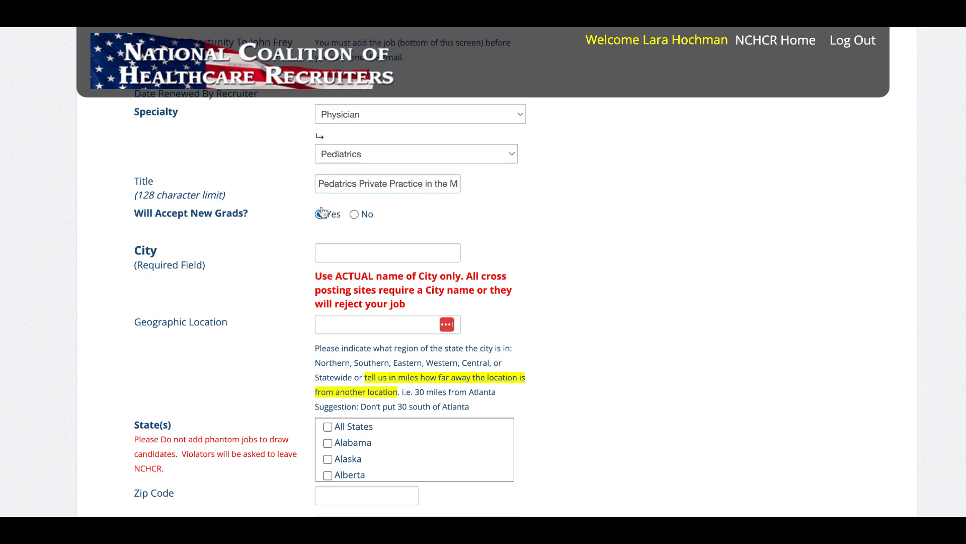
click(333, 186)
text(i)
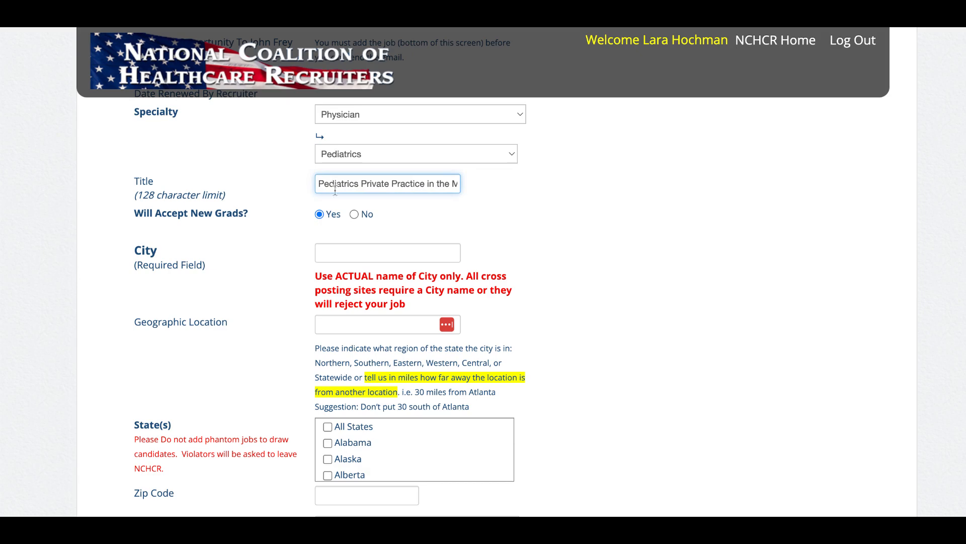
Enter Minneapolis as the city of the job.
scroll(588, 246, down, 2)
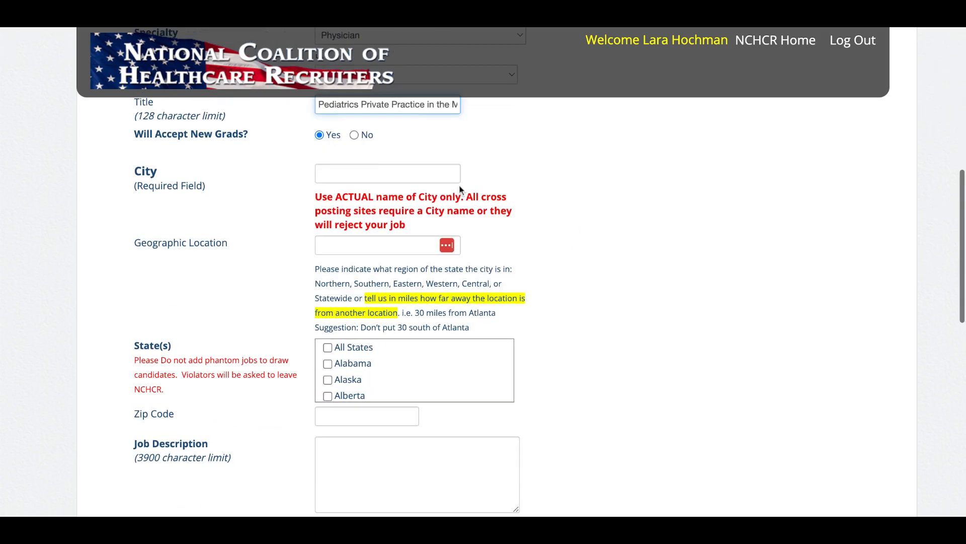
click(449, 174)
text(Minne)
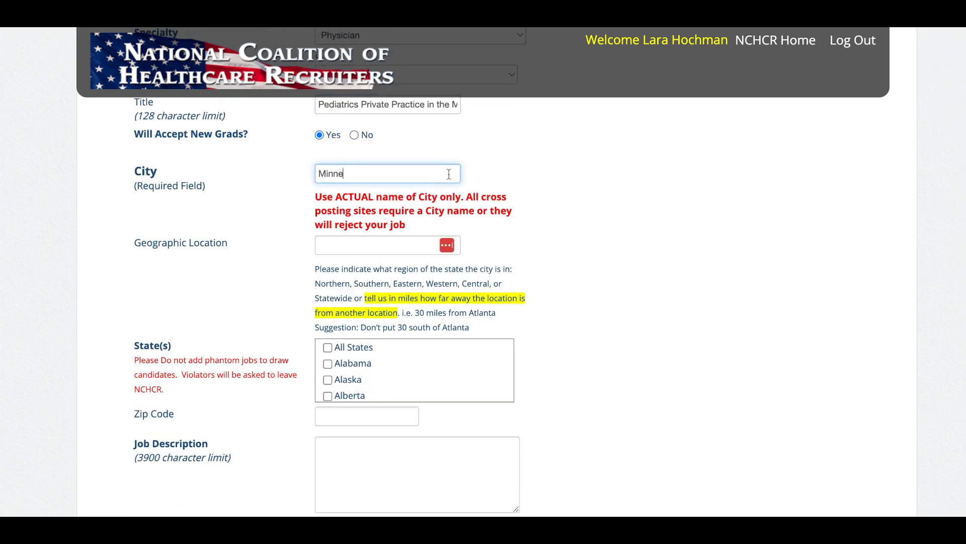
text(apolis)
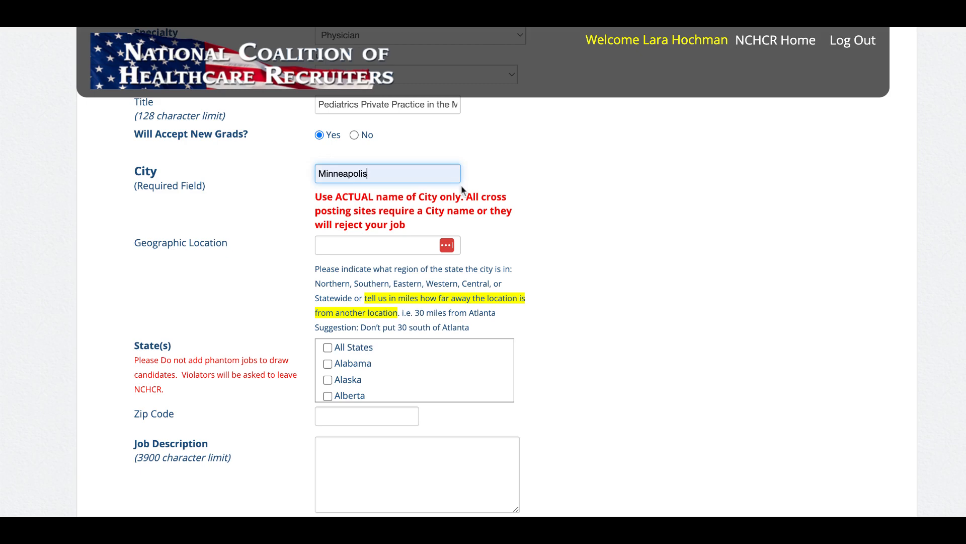
click(572, 251)
Enter West as the geographic location of the job.
scroll(555, 260, down, 3)
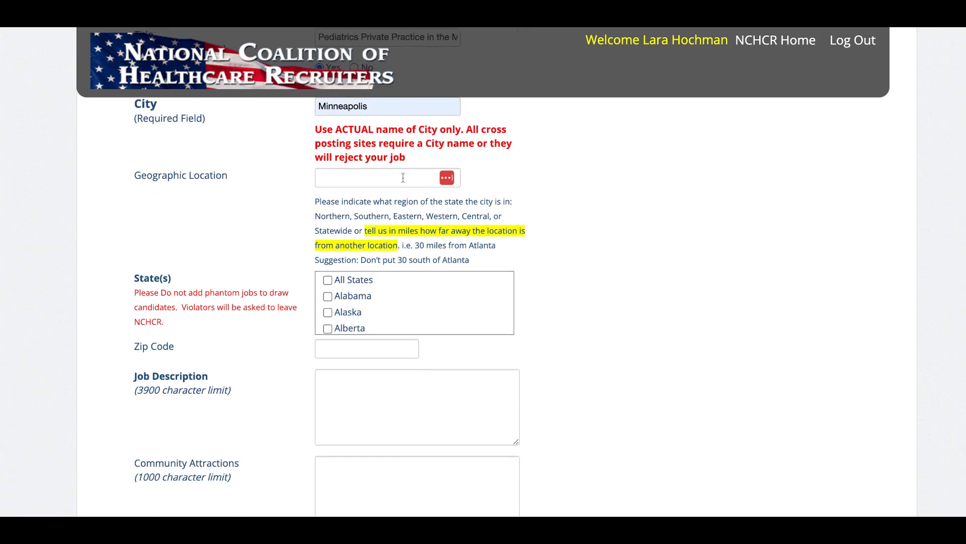
scroll(577, 306, down, 2)
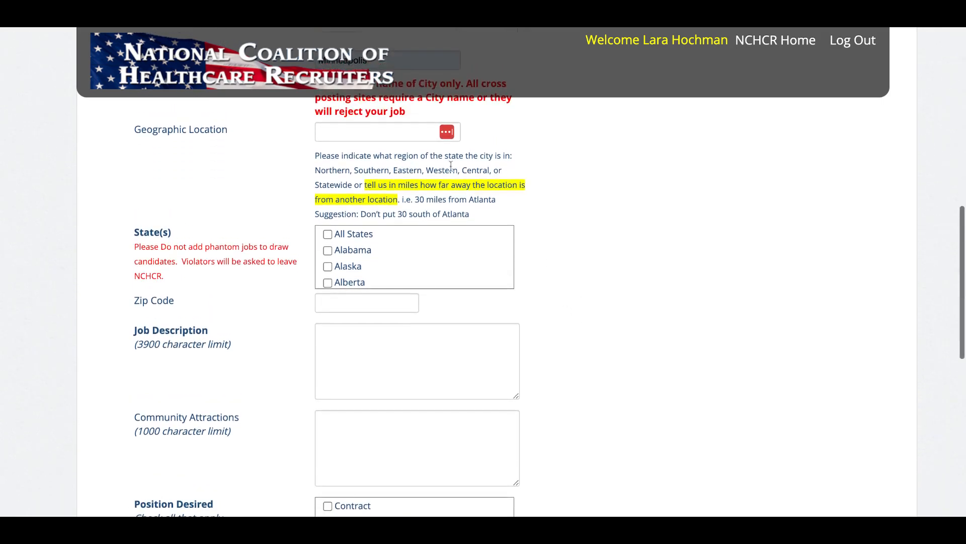
scroll(608, 287, down, 1)
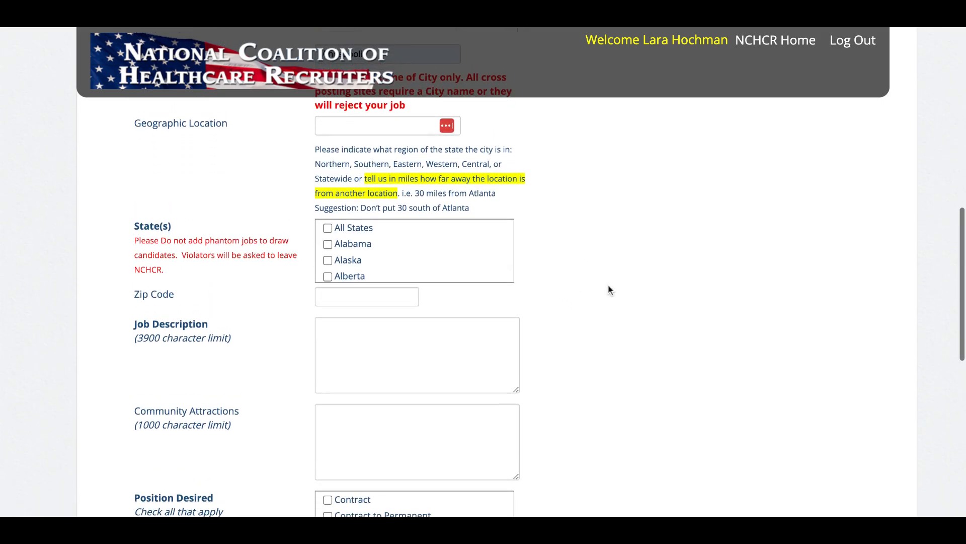
click(413, 125)
text(West)
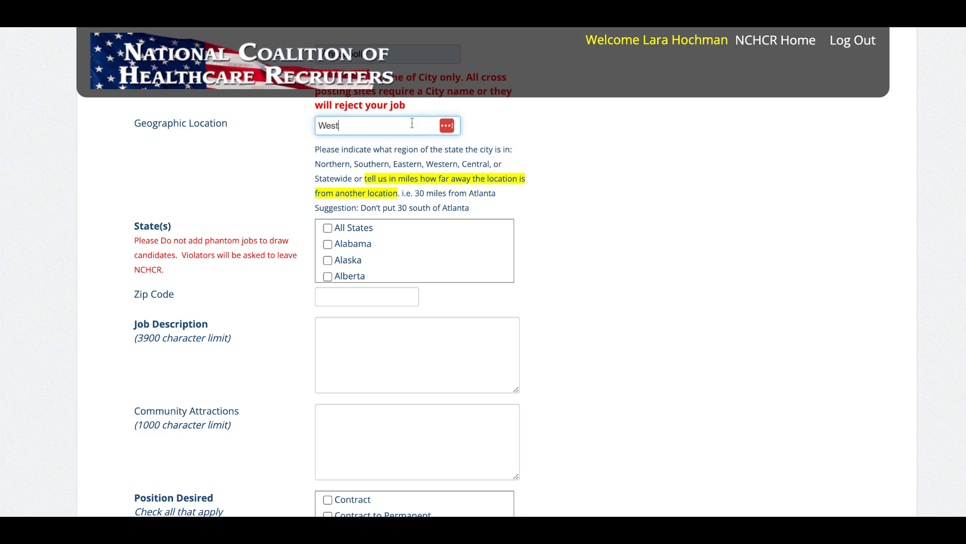
click(624, 219)
Select Minnesota as the state of the job.
scroll(624, 218, down, 1)
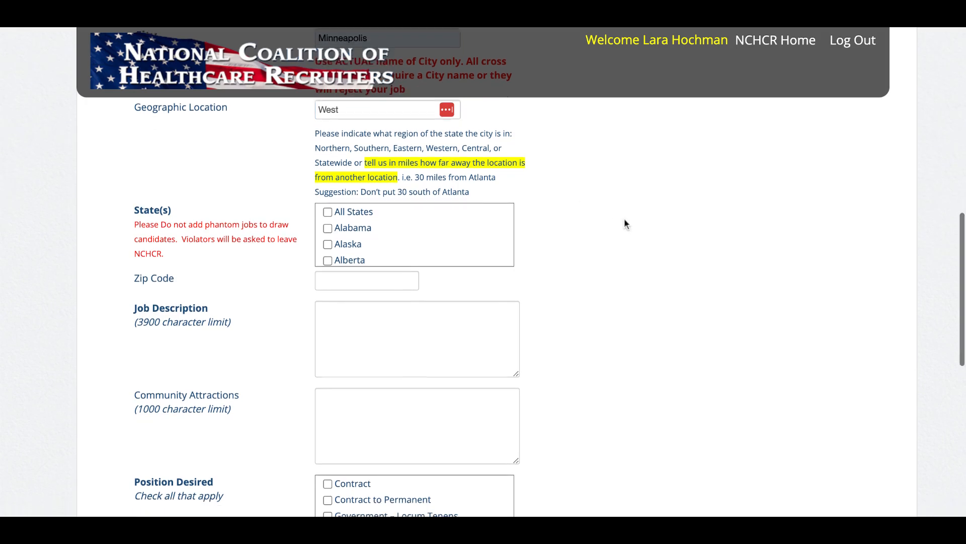
scroll(419, 237, down, 10)
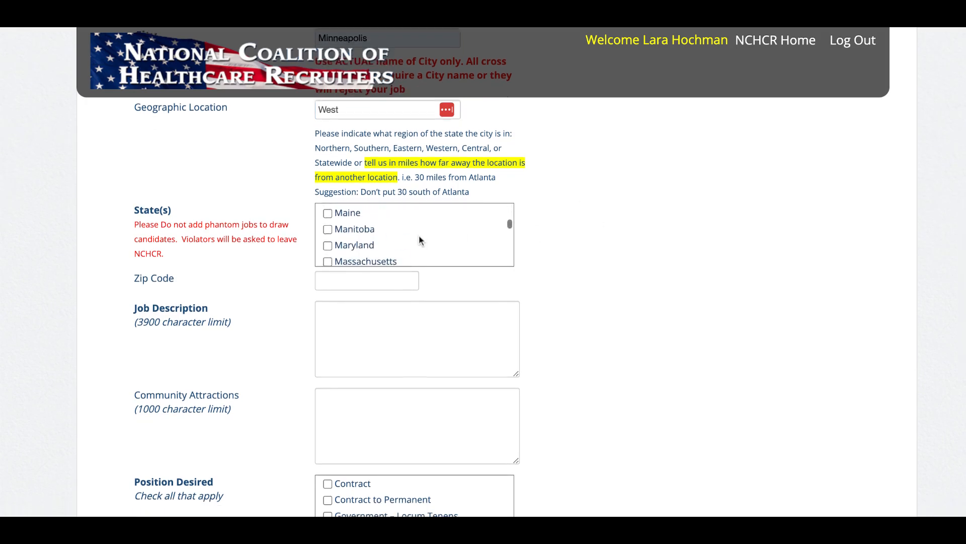
scroll(419, 234, down, 3)
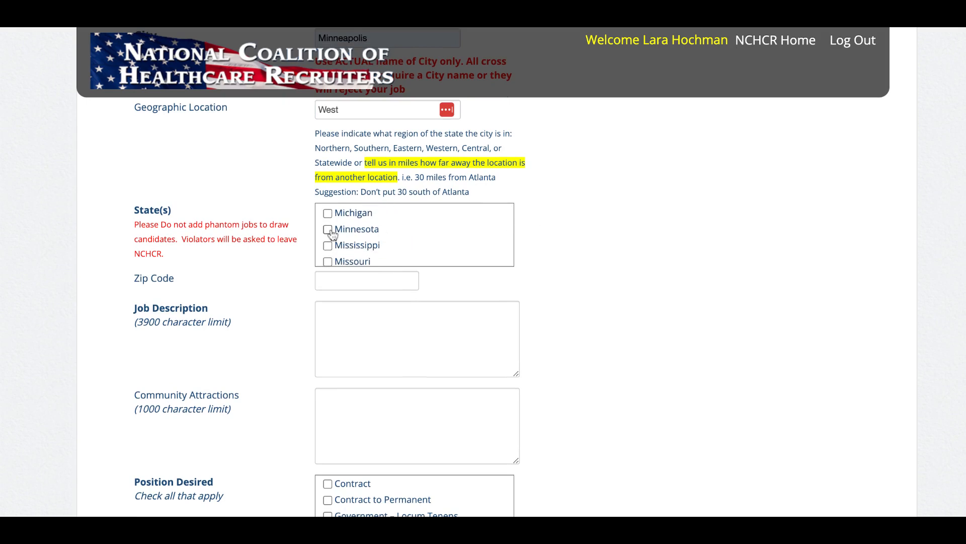
click(330, 230)
Enlarge the Job Description box and paste the prepared description of the Minneapolis-based pediatrics practice into it.
scroll(751, 317, down, 2)
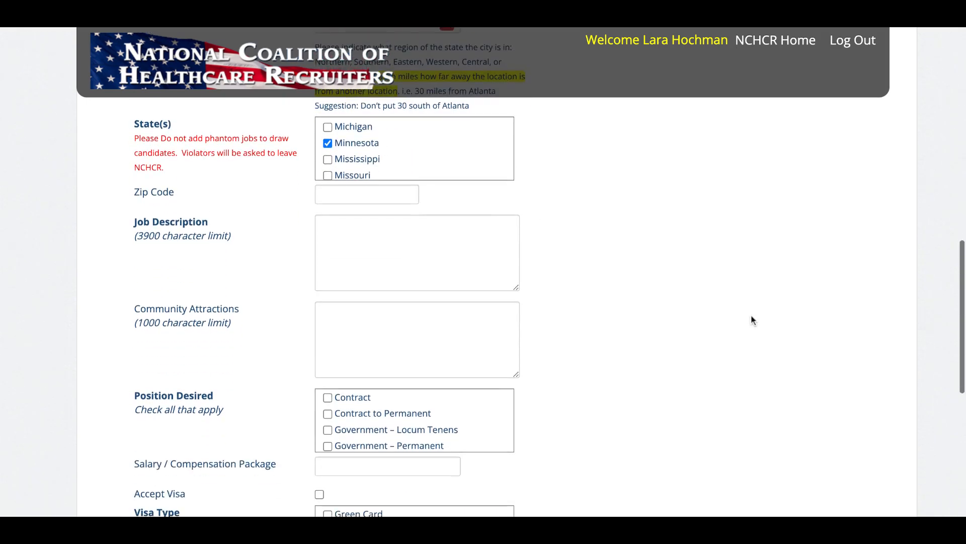
click(490, 263)
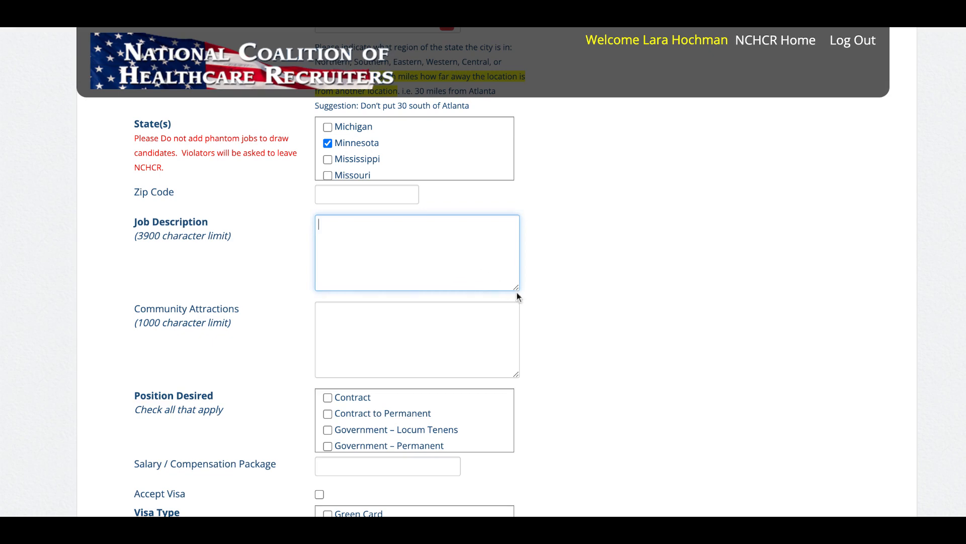
drag(517, 293, 538, 315)
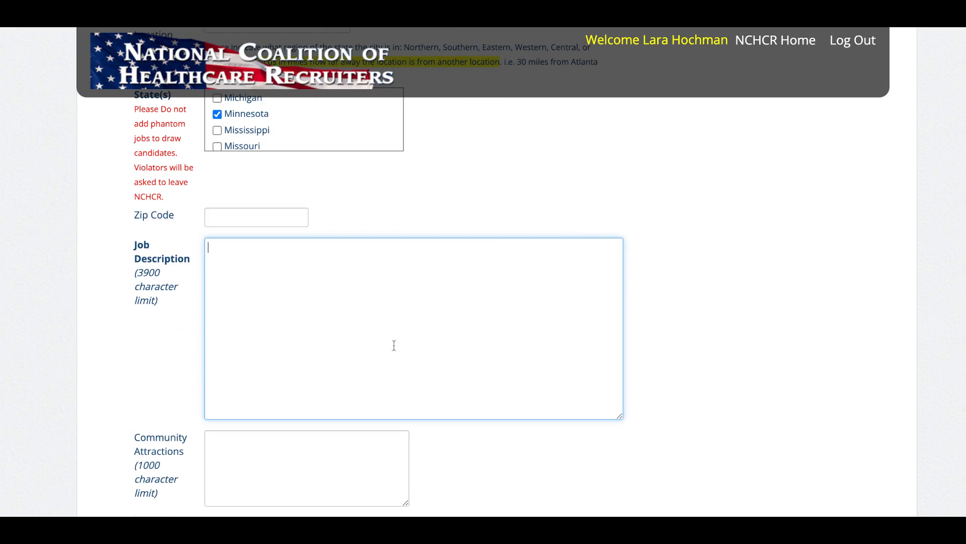
key(super+v)
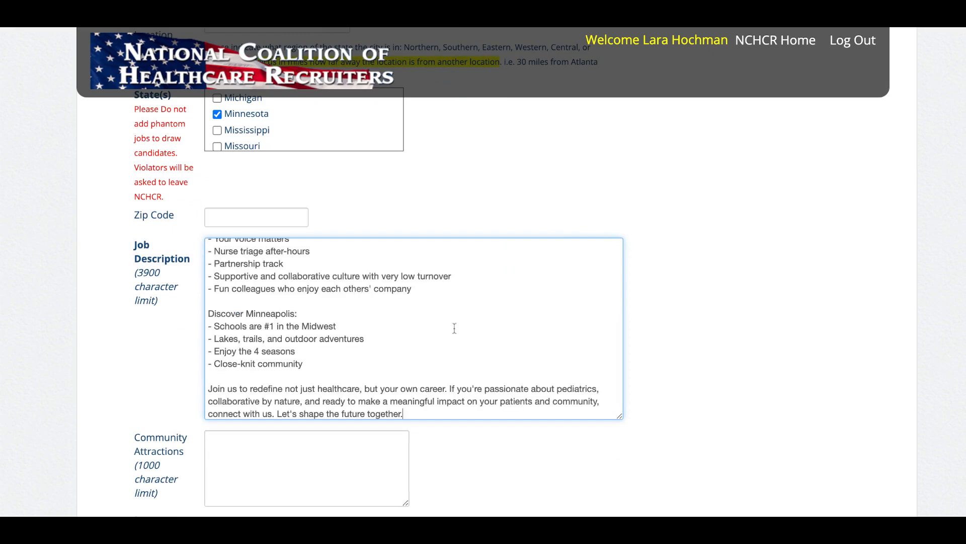
scroll(454, 328, up, 5)
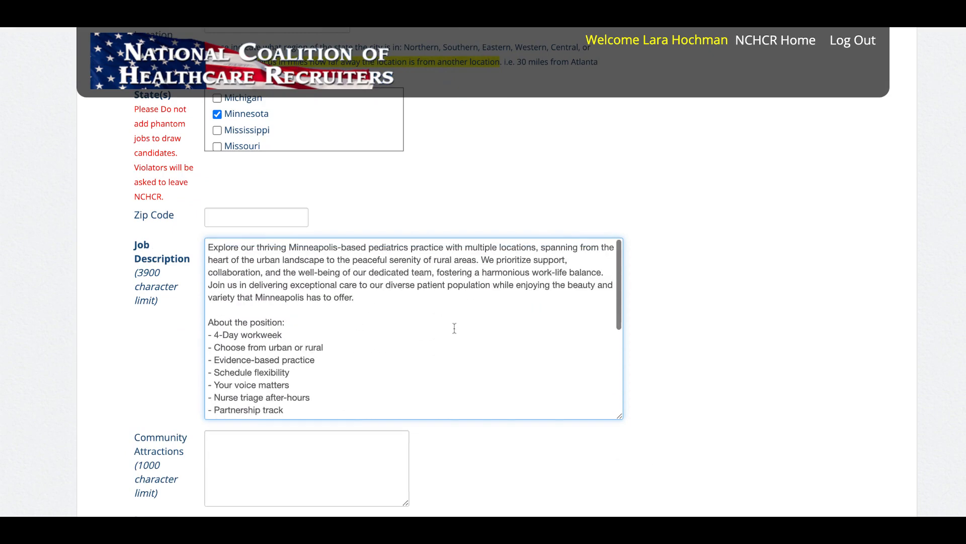
click(289, 310)
key(Return)
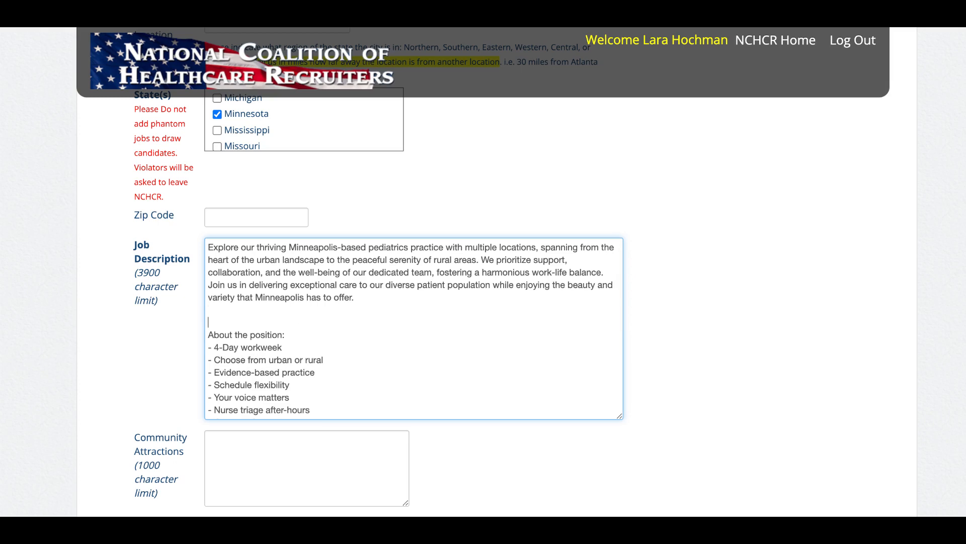
key(BackSpace)
Check the rest of the pasted job description and mark Permanent as the position desired.
scroll(342, 314, down, 3)
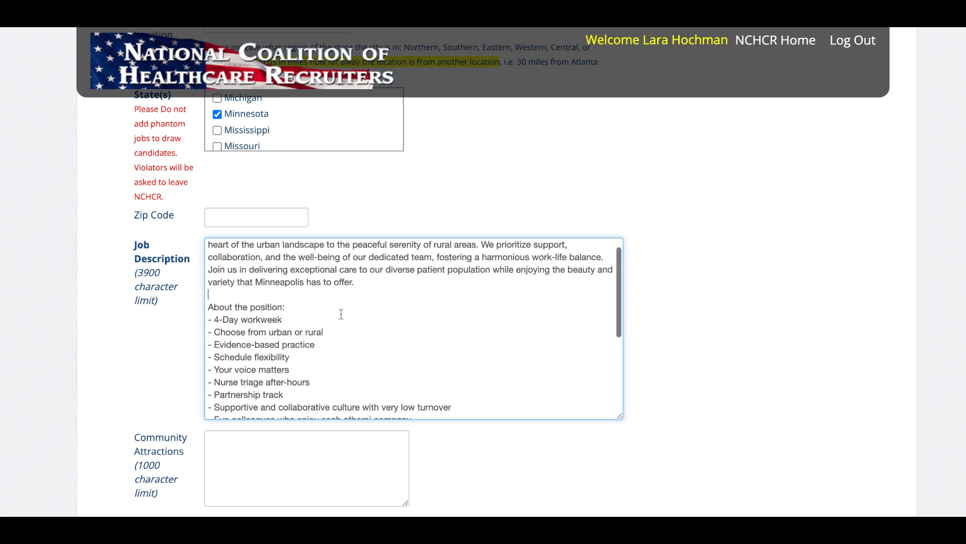
scroll(341, 314, down, 8)
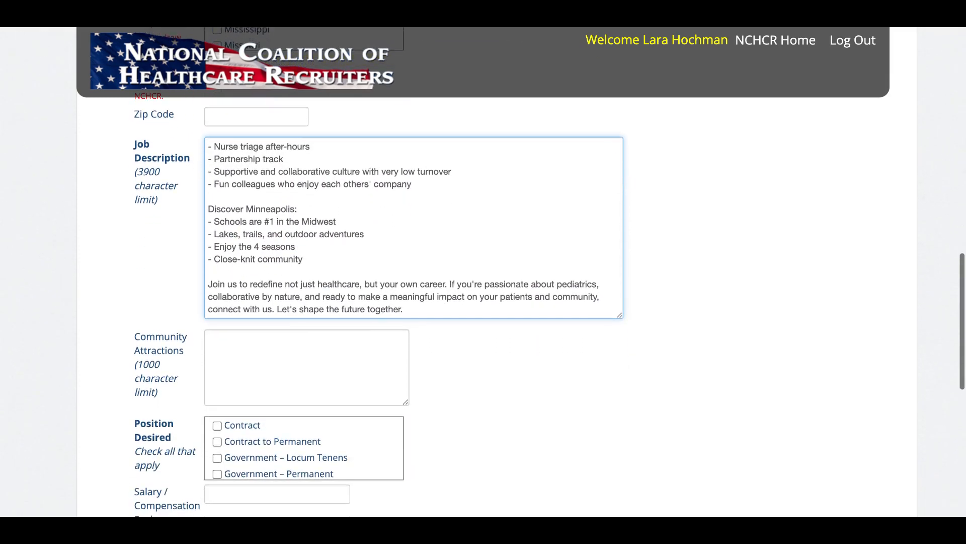
scroll(549, 354, down, 4)
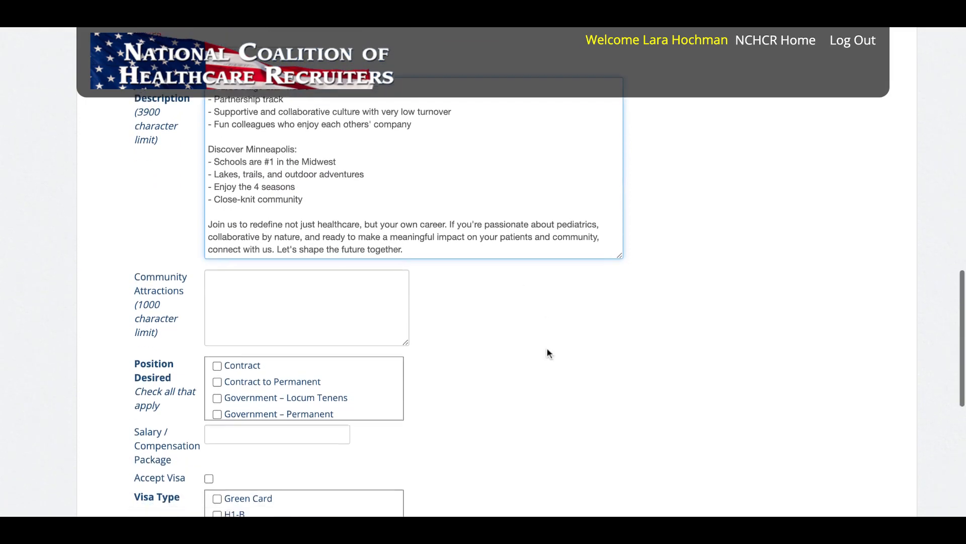
scroll(308, 264, down, 2)
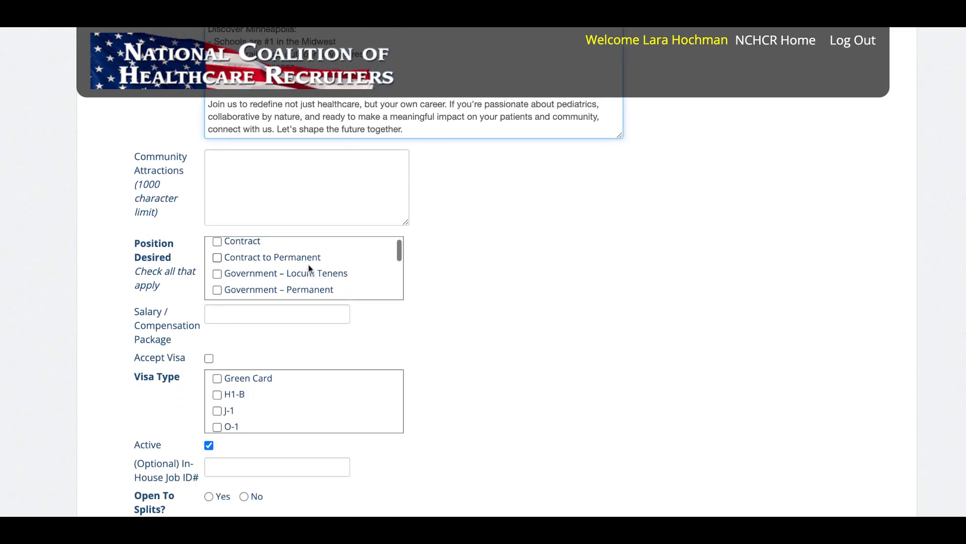
scroll(309, 268, down, 3)
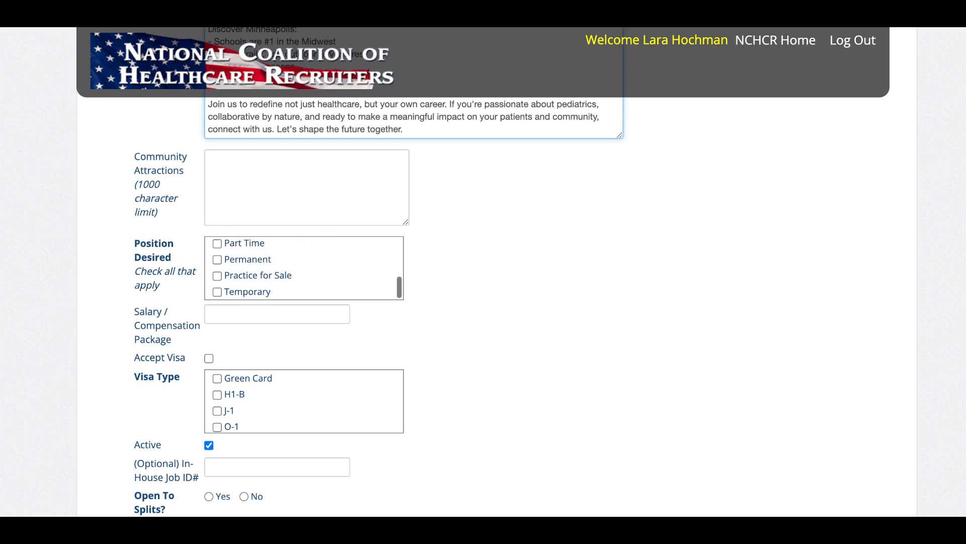
click(217, 260)
Select Green Card and U.S. Citizen as the accepted visa types, leaving the salary or compensation package blank.
scroll(340, 257, down, 3)
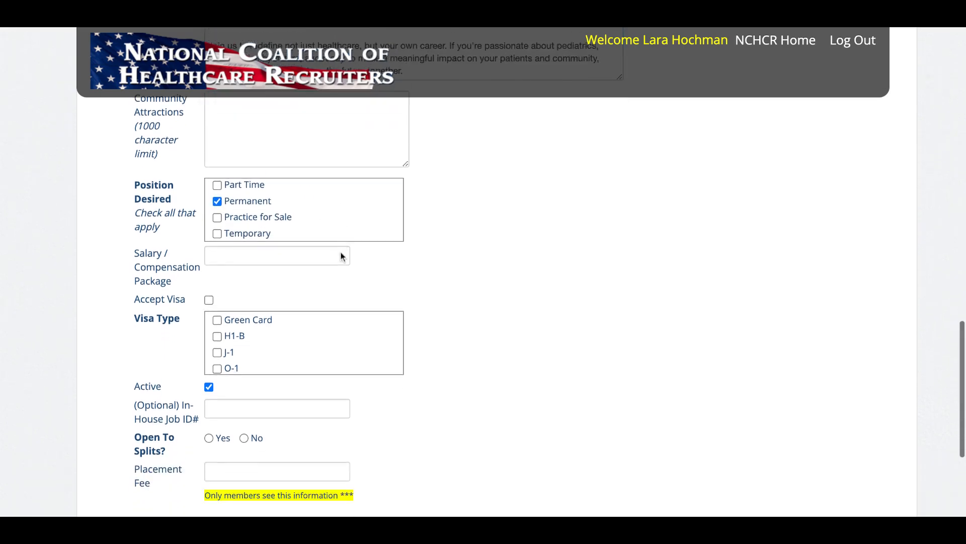
click(310, 244)
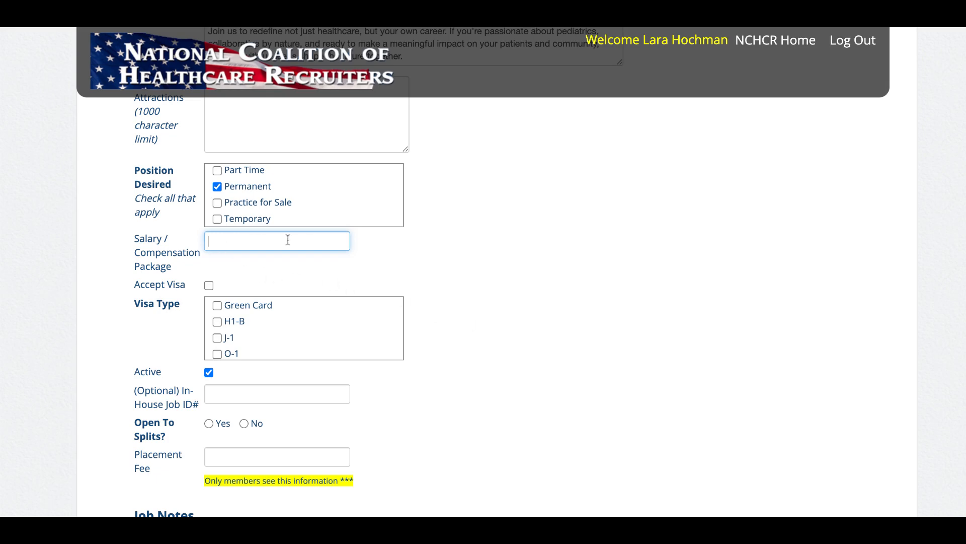
scroll(571, 345, down, 3)
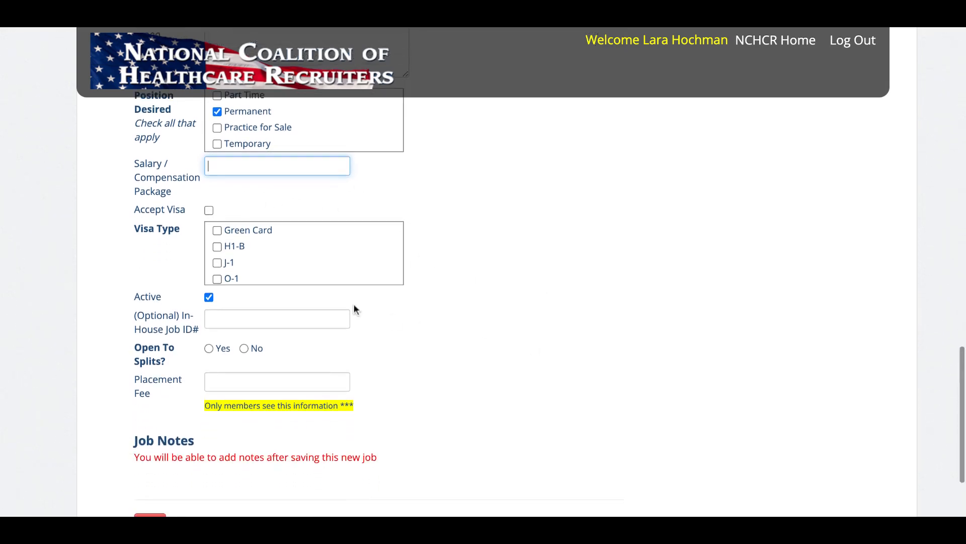
click(222, 234)
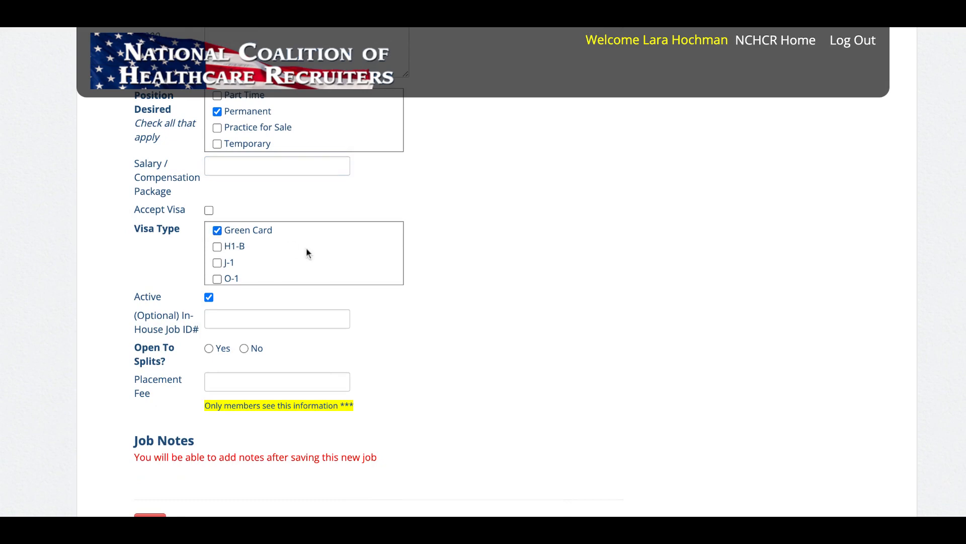
scroll(306, 246, down, 2)
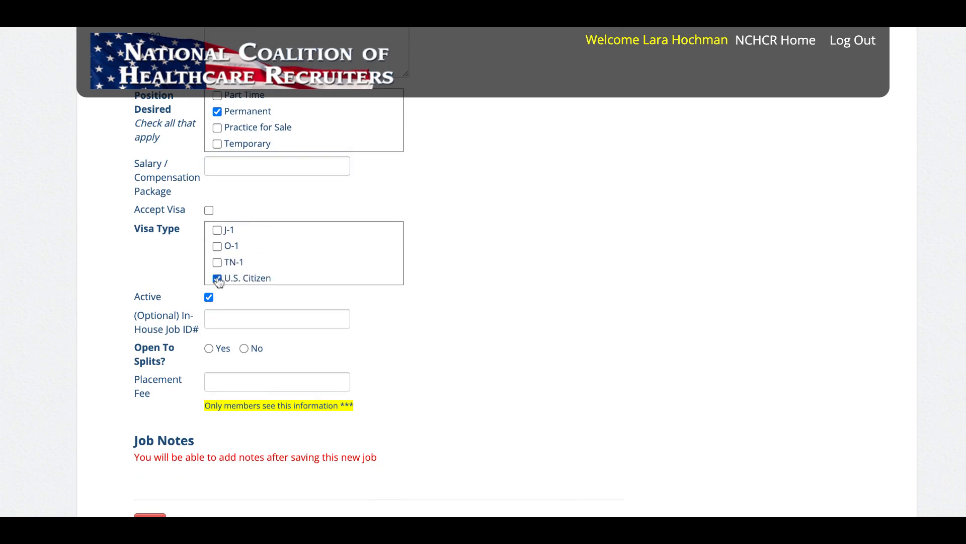
scroll(285, 262, up, 2)
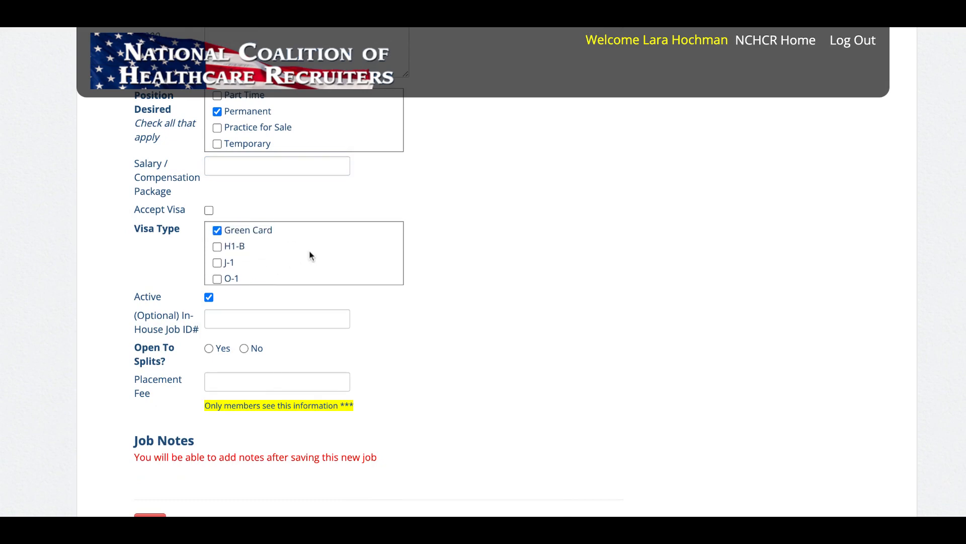
scroll(309, 254, down, 2)
scroll(311, 255, up, 2)
scroll(283, 266, down, 2)
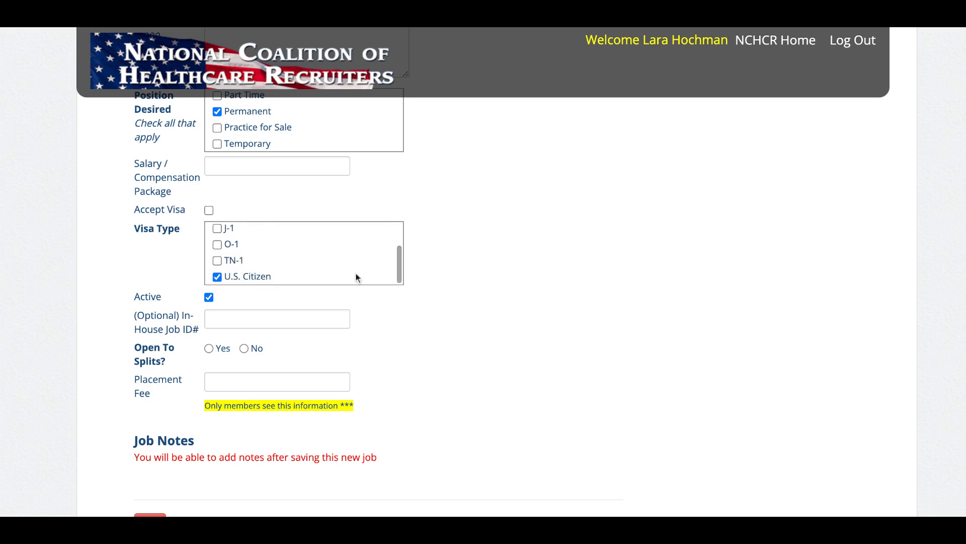
Leave the optional in-house job ID blank and mark the job as open to splits.
scroll(467, 325, down, 2)
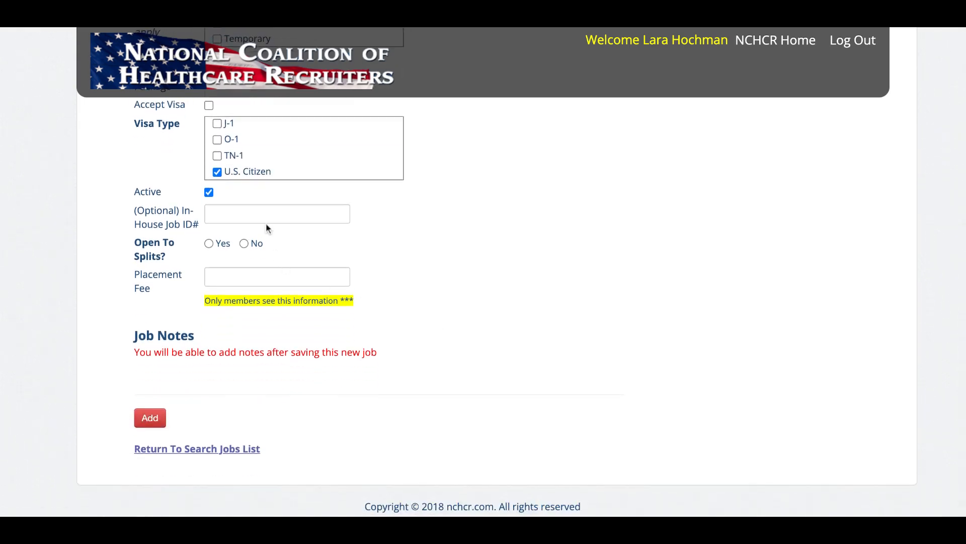
click(269, 216)
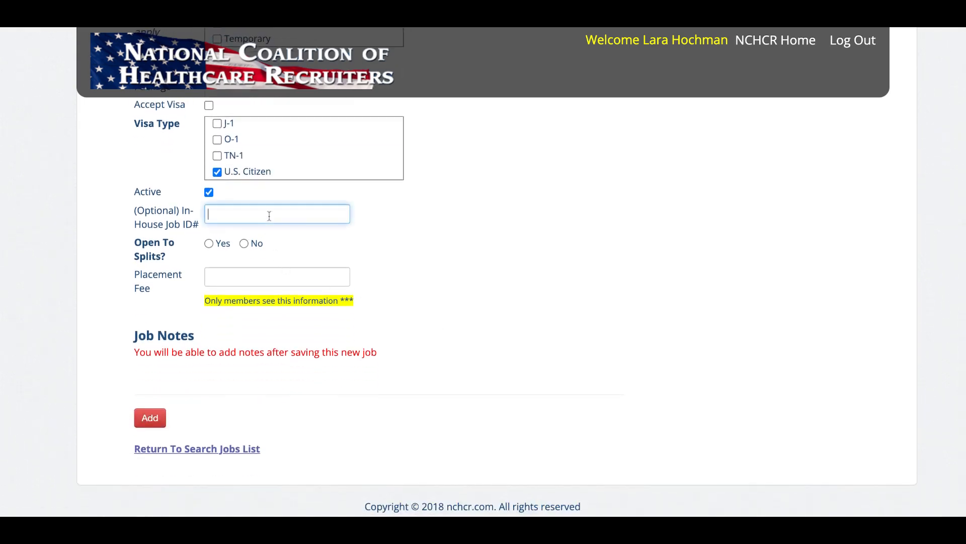
click(212, 244)
scroll(531, 296, down, 1)
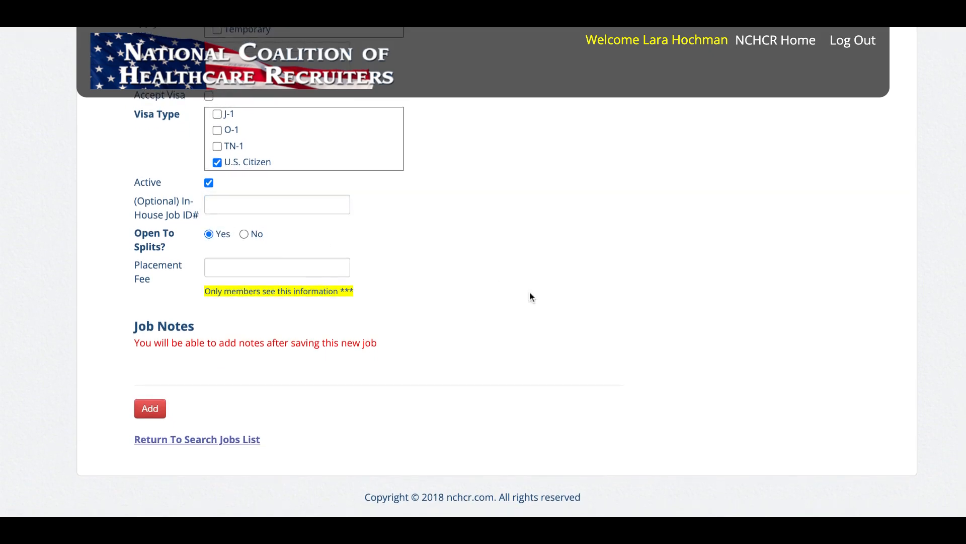
Leave the placement fee blank and add the new job posting.
click(259, 266)
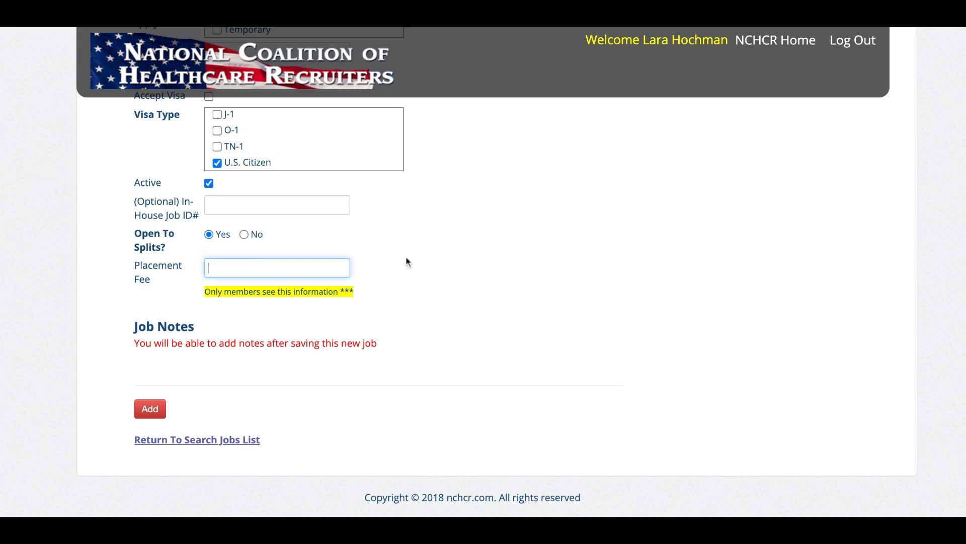
click(448, 259)
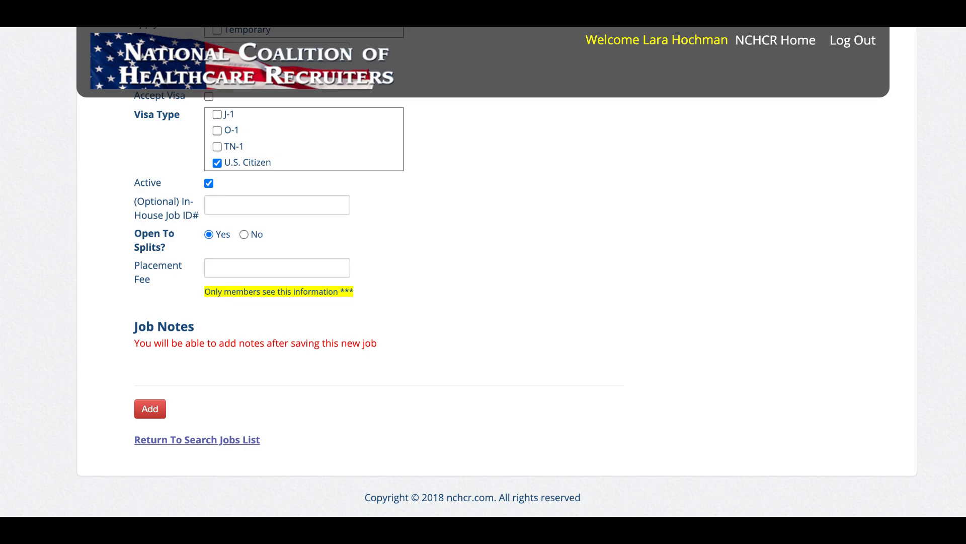
click(151, 410)
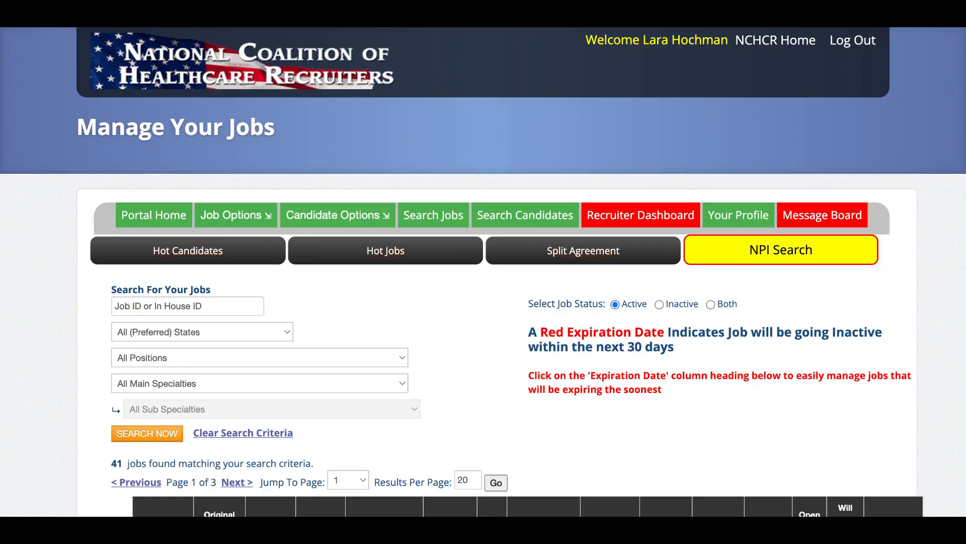
Match the newly added Pediatrics Private Practice job in Minneapolis against the candidates and look through the matching candidates list.
scroll(552, 409, down, 5)
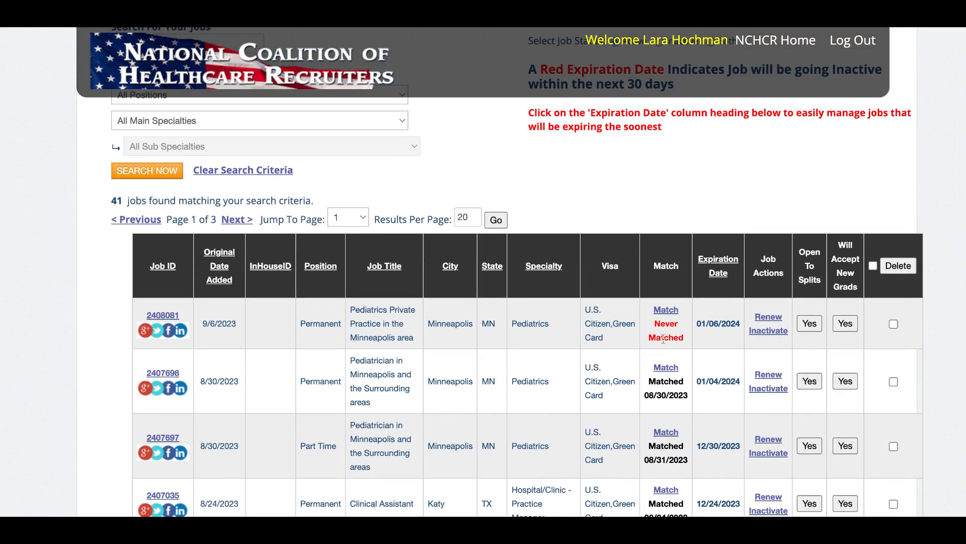
click(665, 310)
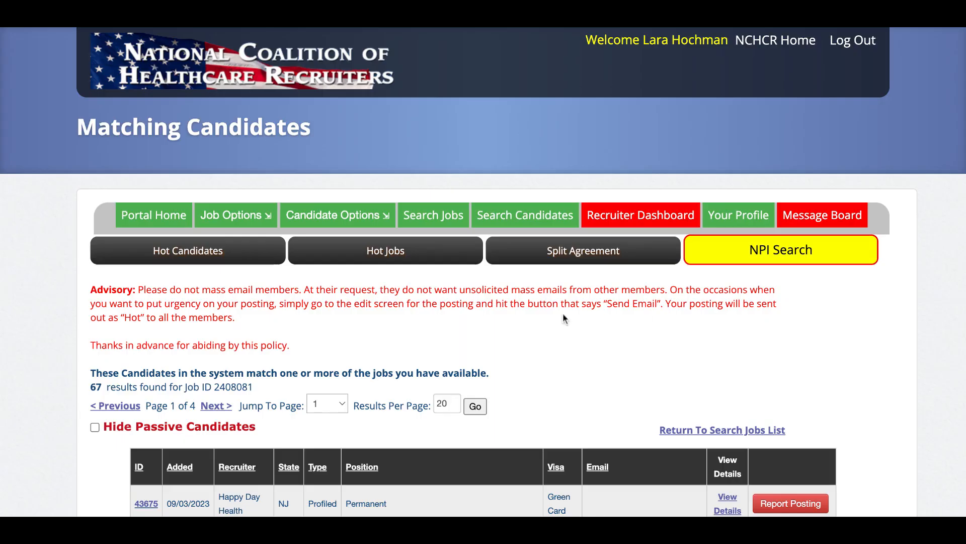
scroll(560, 316, down, 1)
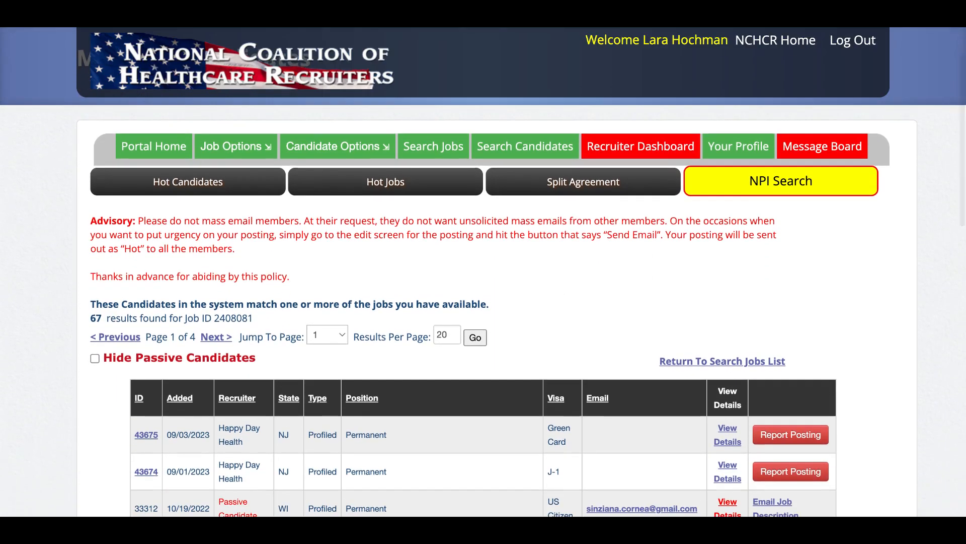
scroll(574, 324, down, 2)
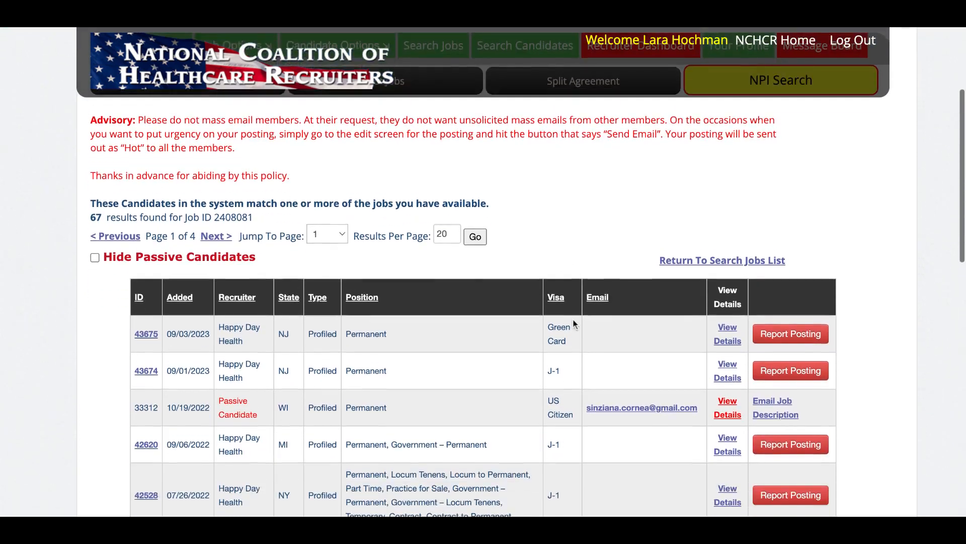
scroll(573, 323, down, 3)
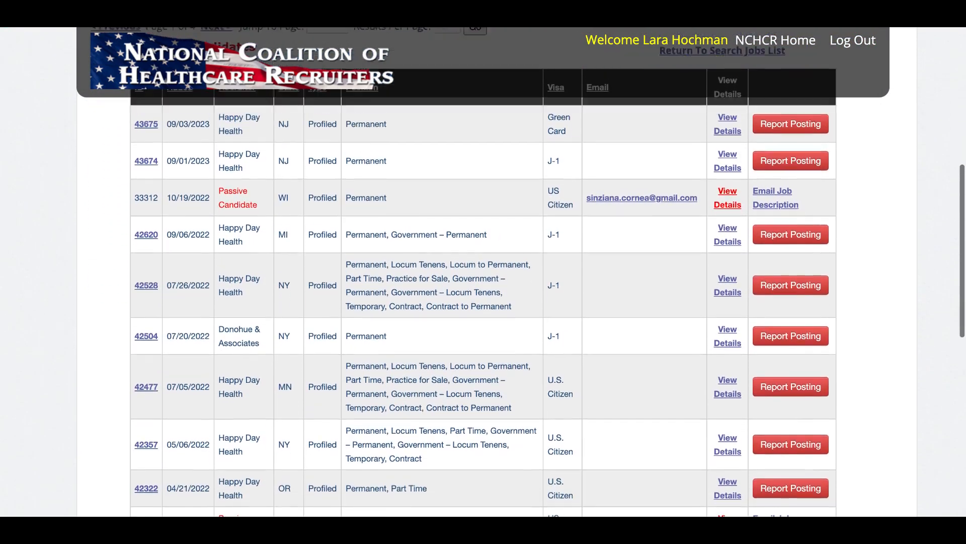
scroll(393, 320, up, 3)
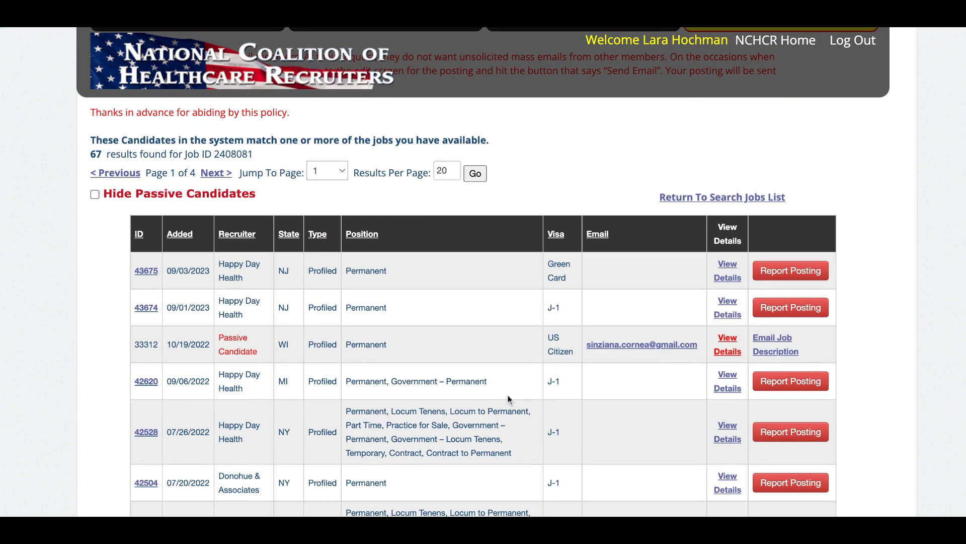
scroll(507, 399, down, 4)
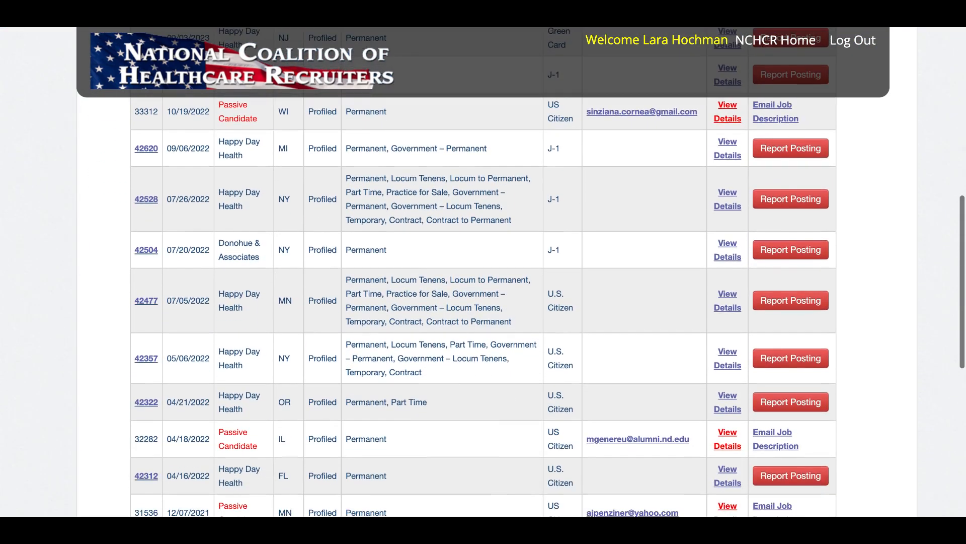
scroll(507, 394, up, 3)
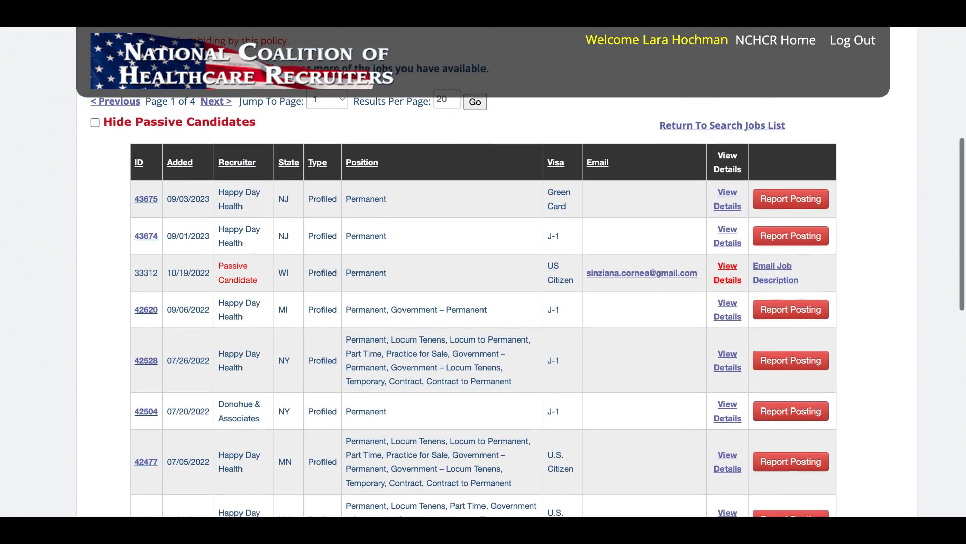
scroll(507, 394, up, 1)
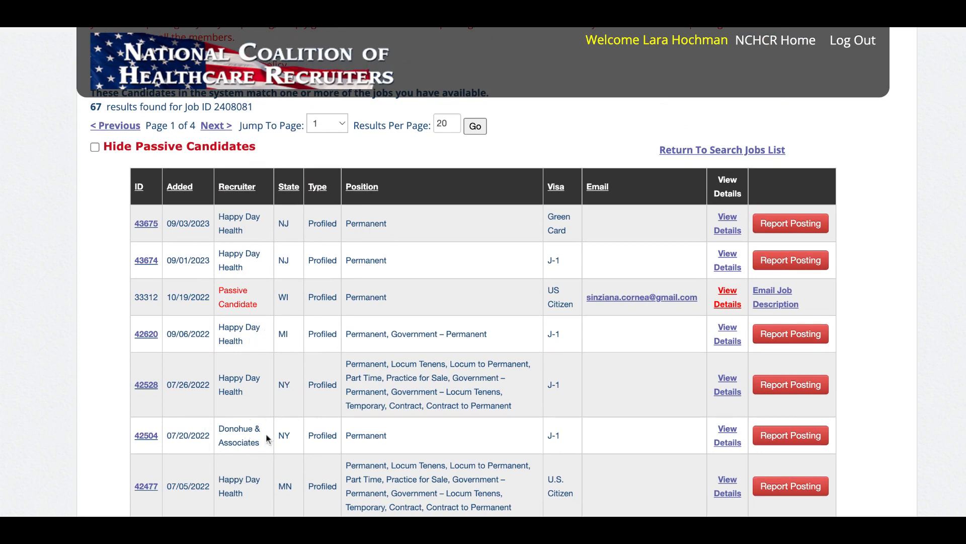
Open the details of the New York candidate from Donohue & Associates and review the profile down to the recruiter contact form.
click(727, 444)
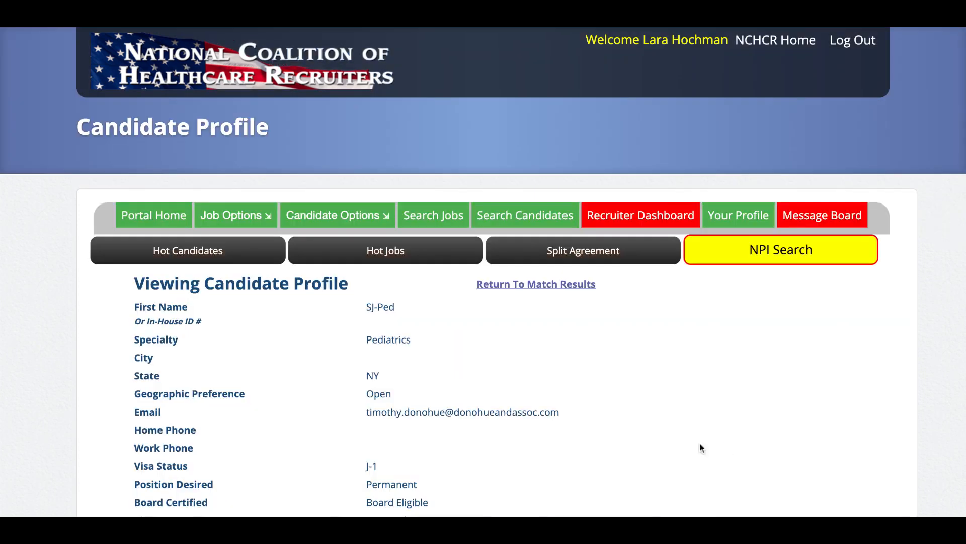
scroll(642, 445, down, 3)
scroll(642, 442, down, 4)
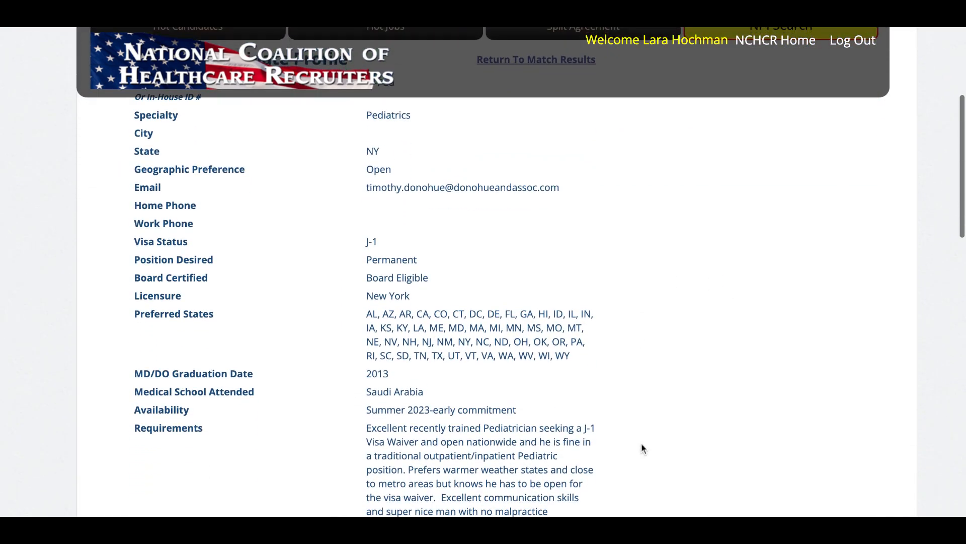
scroll(641, 442, down, 8)
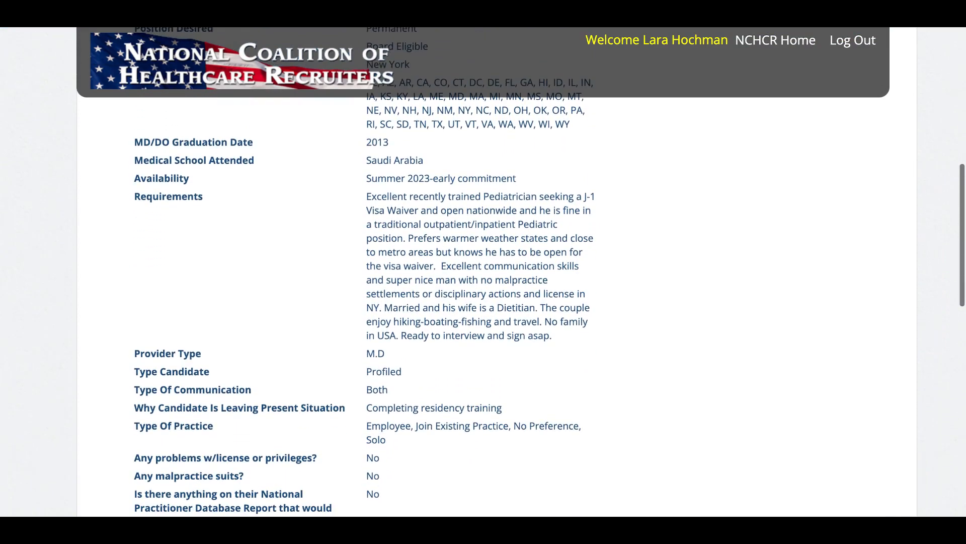
scroll(549, 272, down, 8)
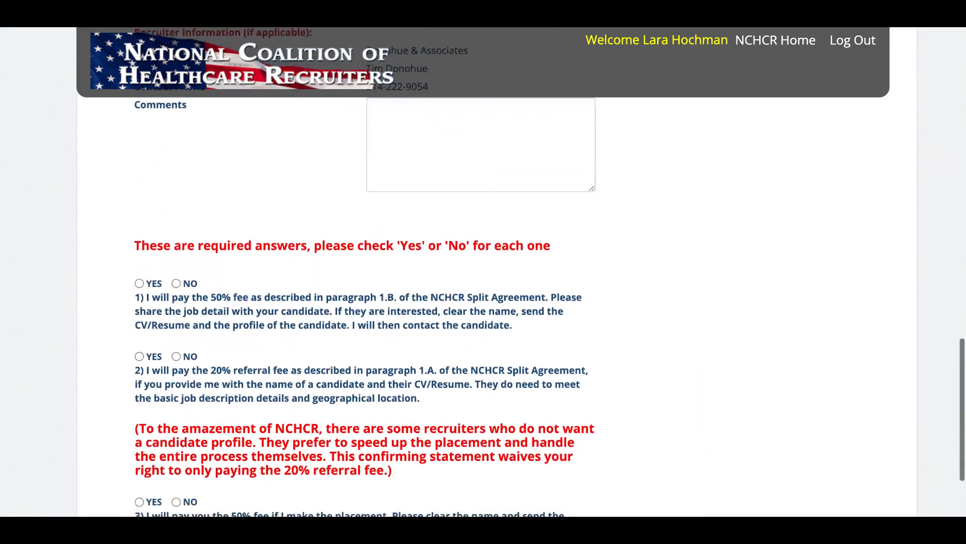
scroll(517, 305, up, 6)
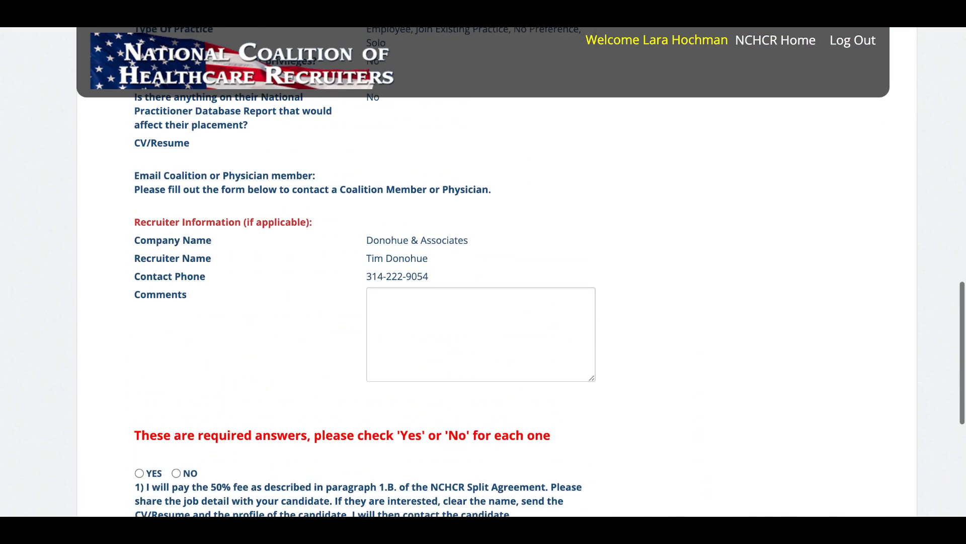
Begin the comment to the candidate's recruiter with a first-name greeting, and review the candidate's requirements and the required fee agreement questions.
click(518, 305)
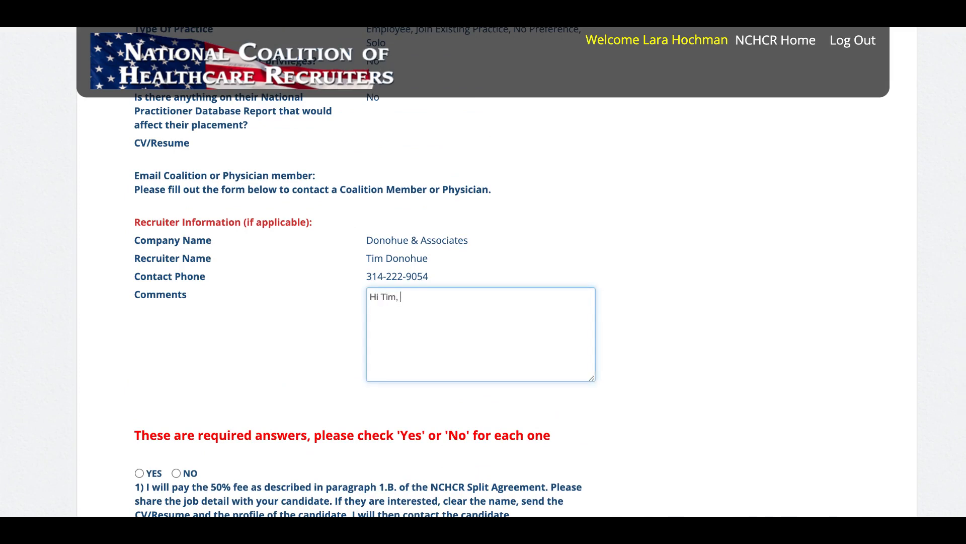
text(Hi Tim,)
scroll(720, 381, down, 1)
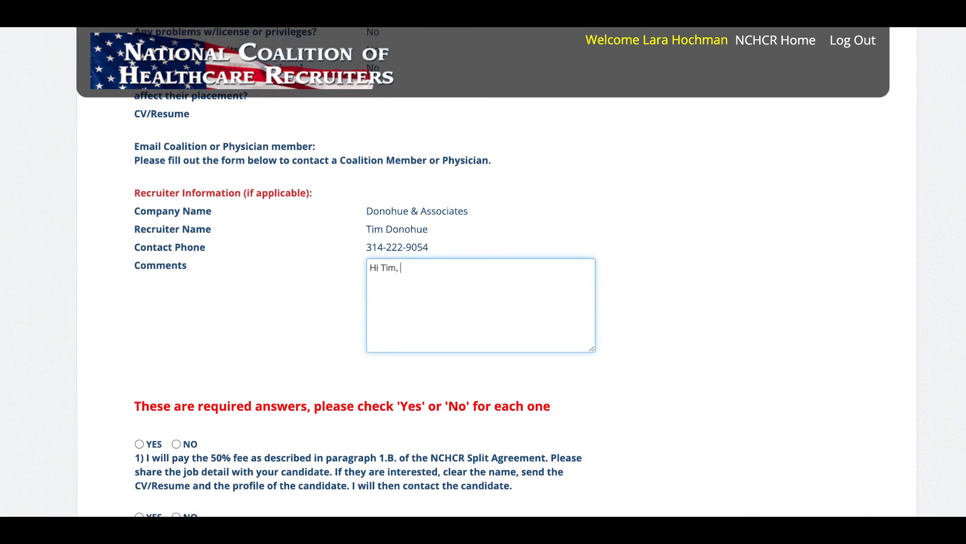
scroll(510, 238, up, 7)
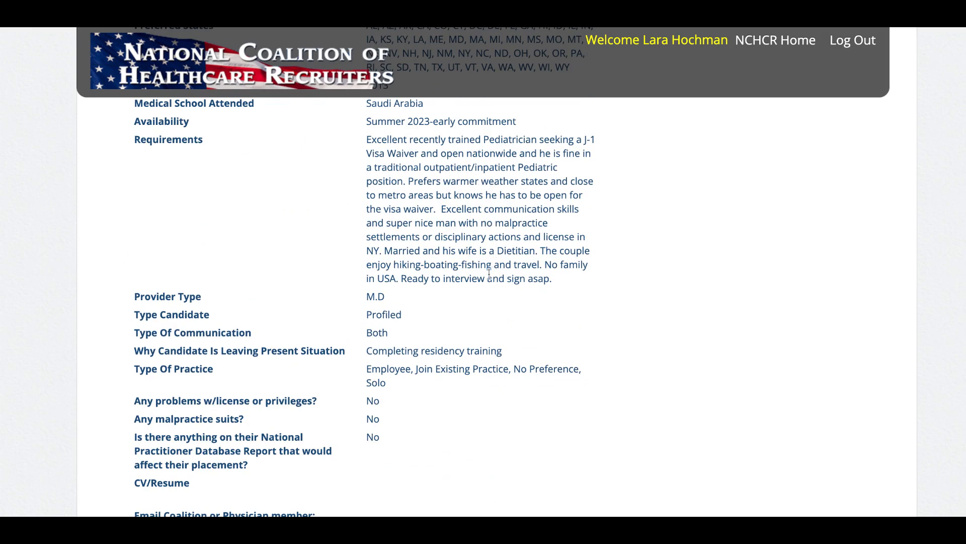
scroll(686, 326, down, 8)
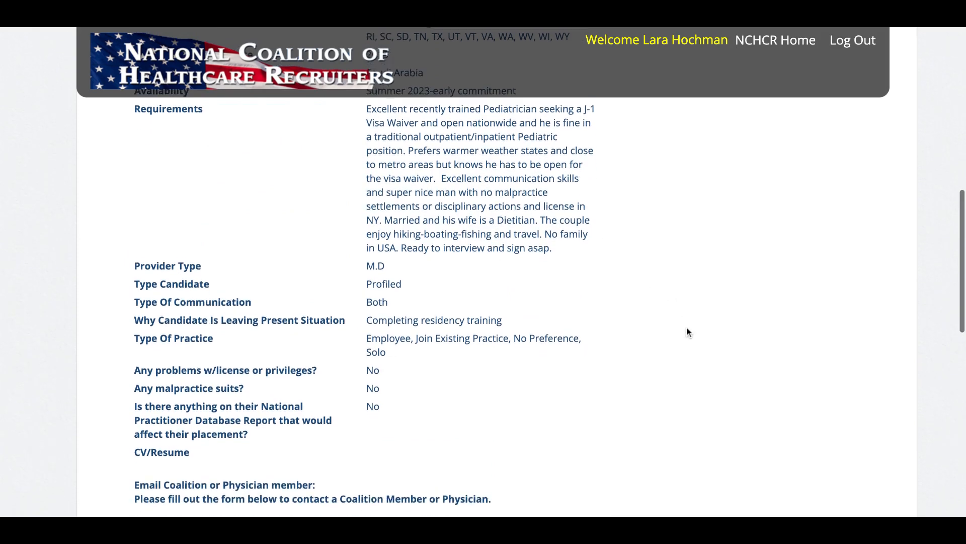
scroll(687, 332, down, 5)
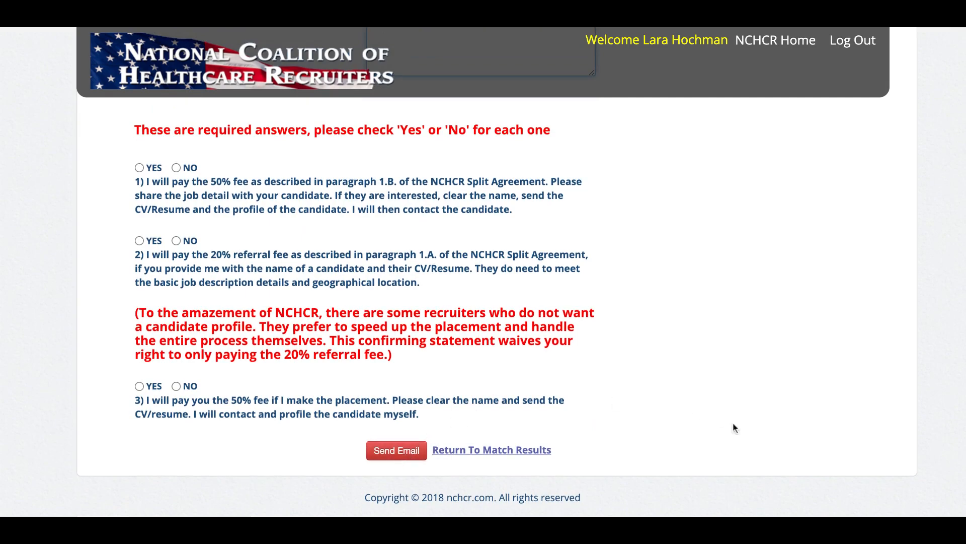
Leave the candidate profile without sending the email and return to the beginning of the job's matching candidates page.
scroll(734, 428, up, 15)
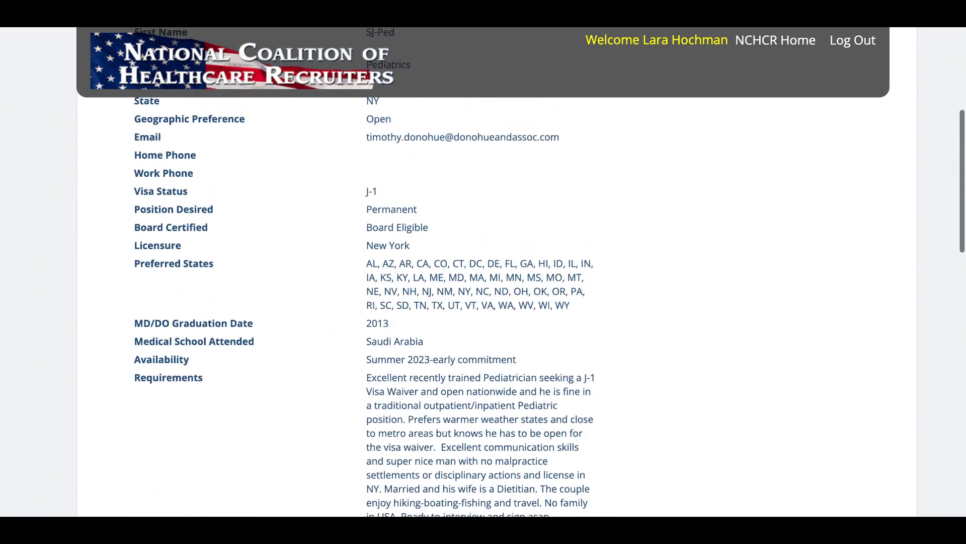
scroll(483, 302, up, 5)
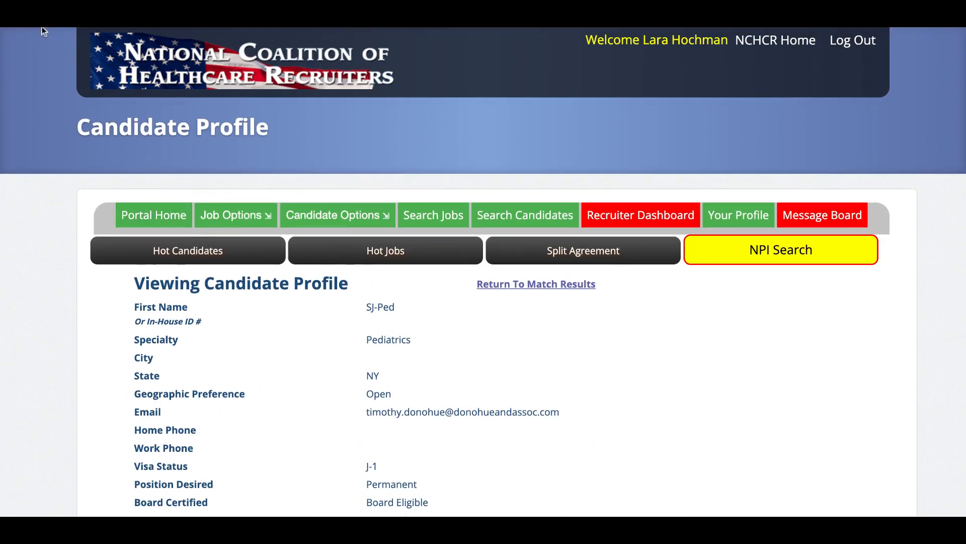
click(42, 27)
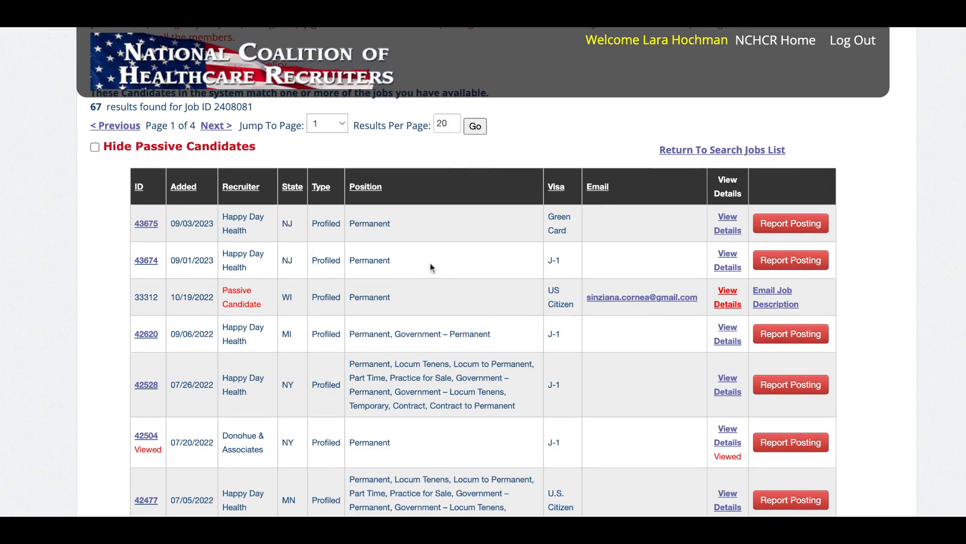
scroll(433, 266, up, 2)
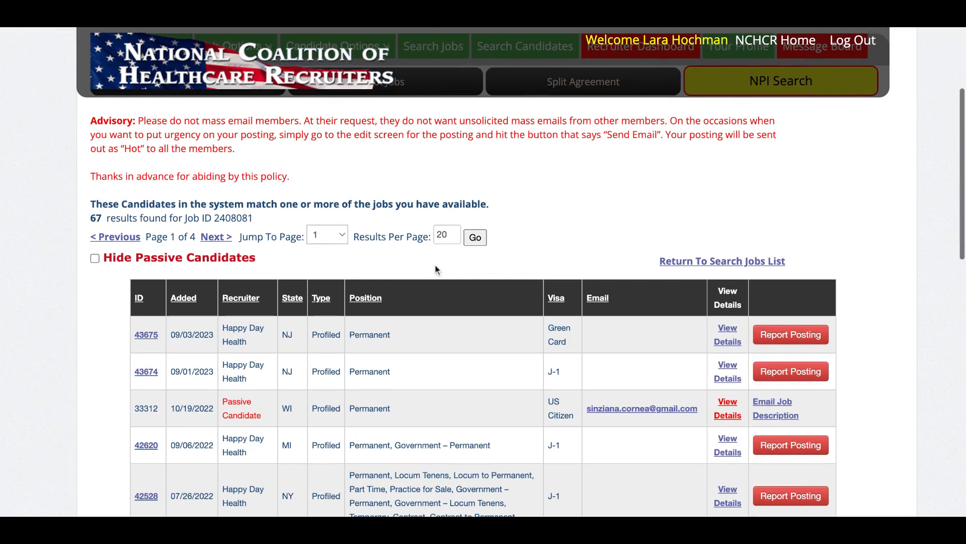
scroll(435, 269, down, 5)
scroll(436, 269, up, 8)
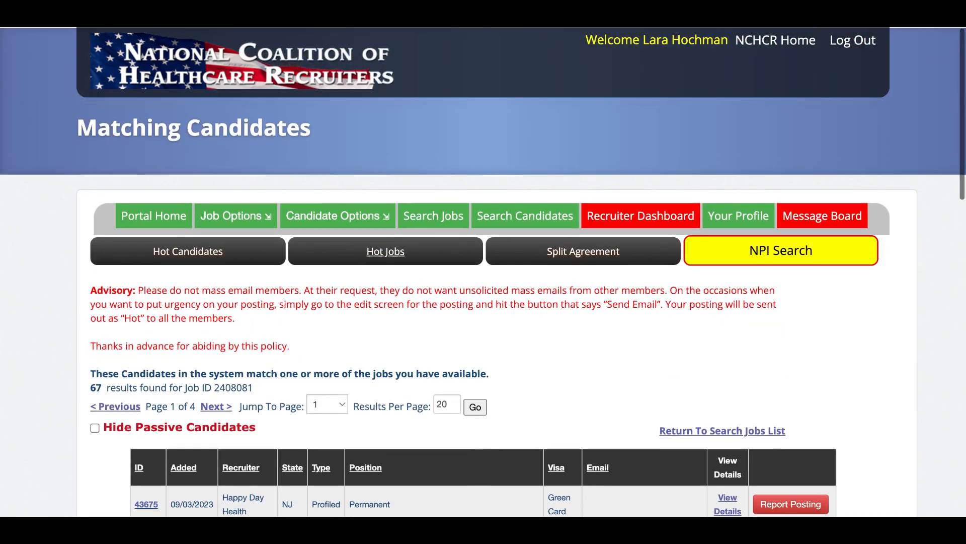